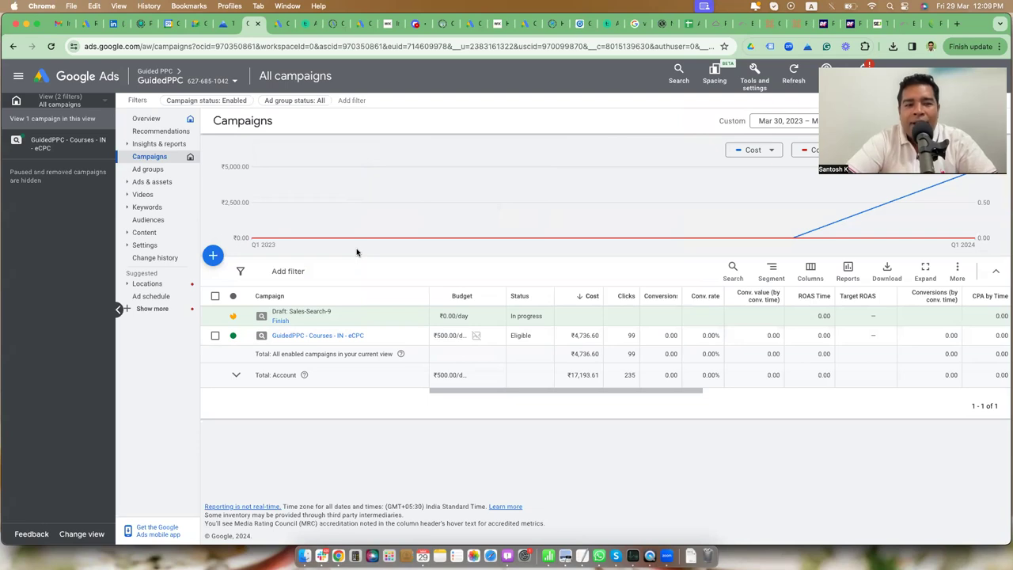
Step: Open the create (+) menu on the All campaigns overview to show the new campaign options
left_click(213, 257)
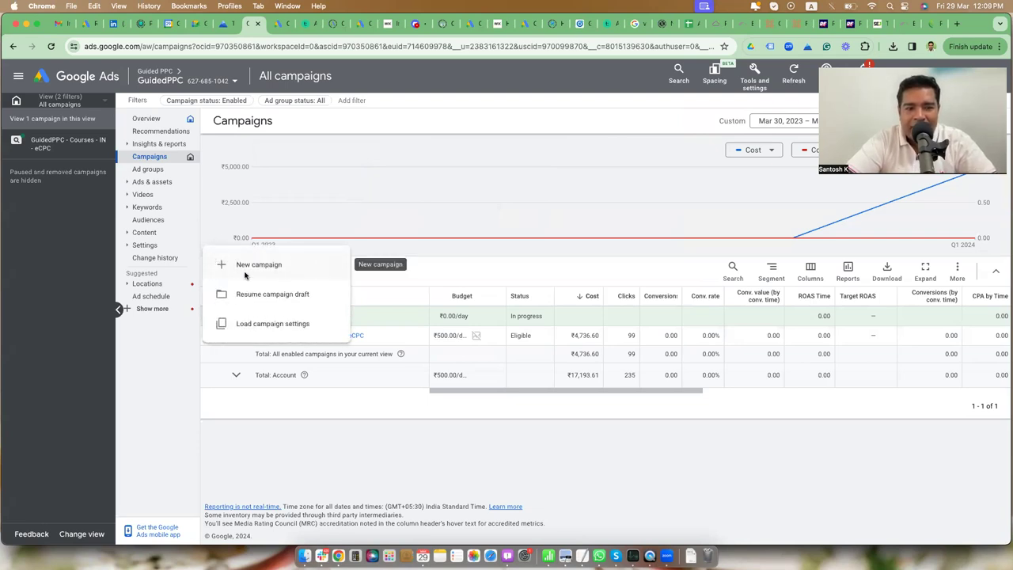
Step: Start a new Sales-objective Search campaign, Sales-Search-10, instead of resuming draft Sales-Search-9
left_click(245, 273)
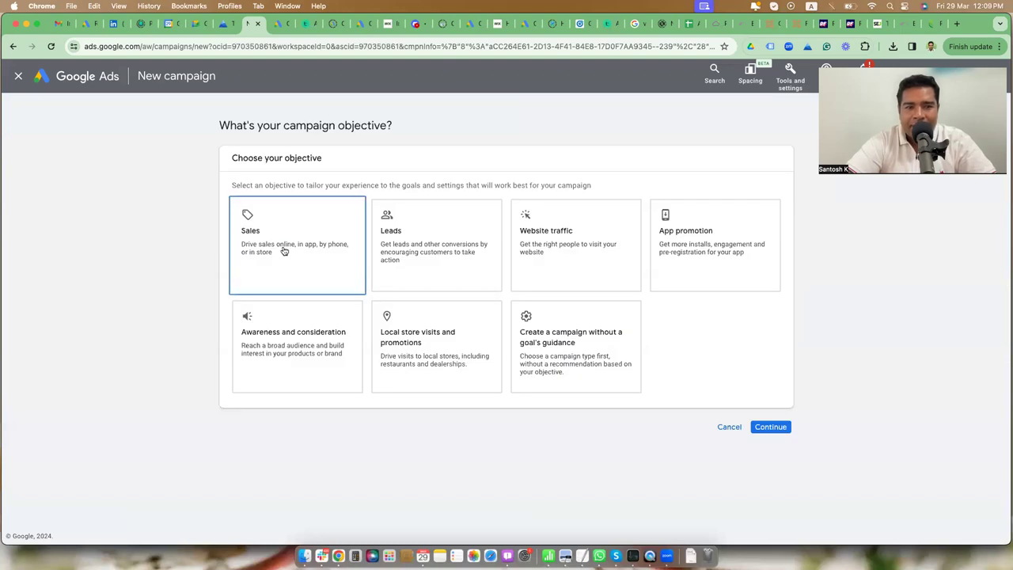
left_click(283, 250)
scroll(646, 408, "down", 5)
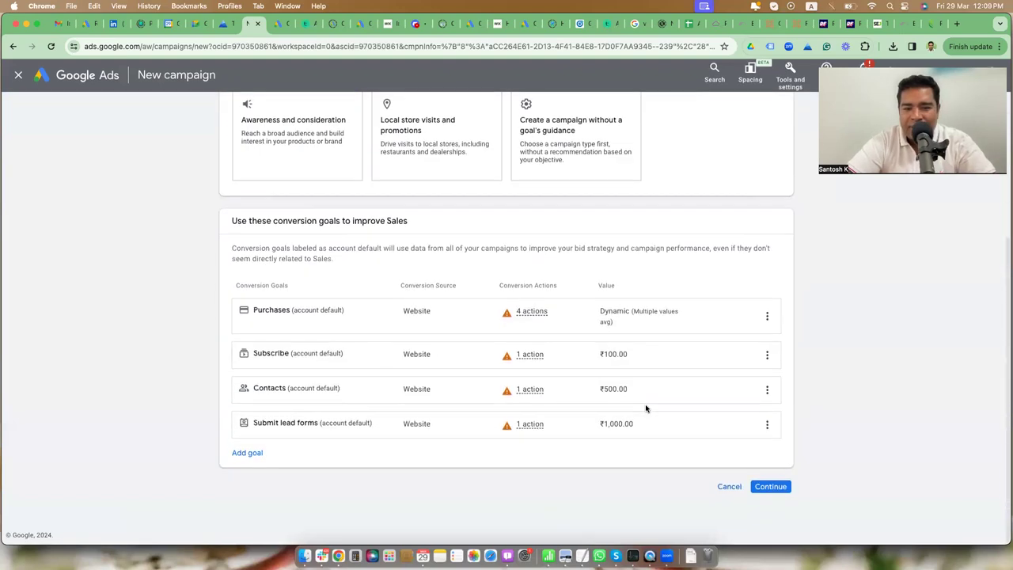
left_click(762, 486)
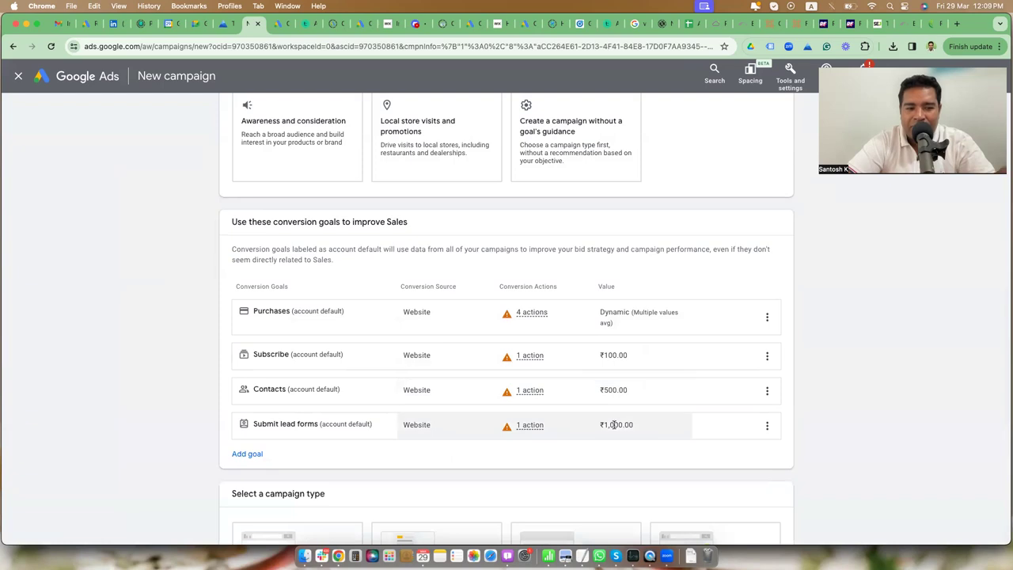
scroll(704, 399, "down", 2)
left_click(766, 488)
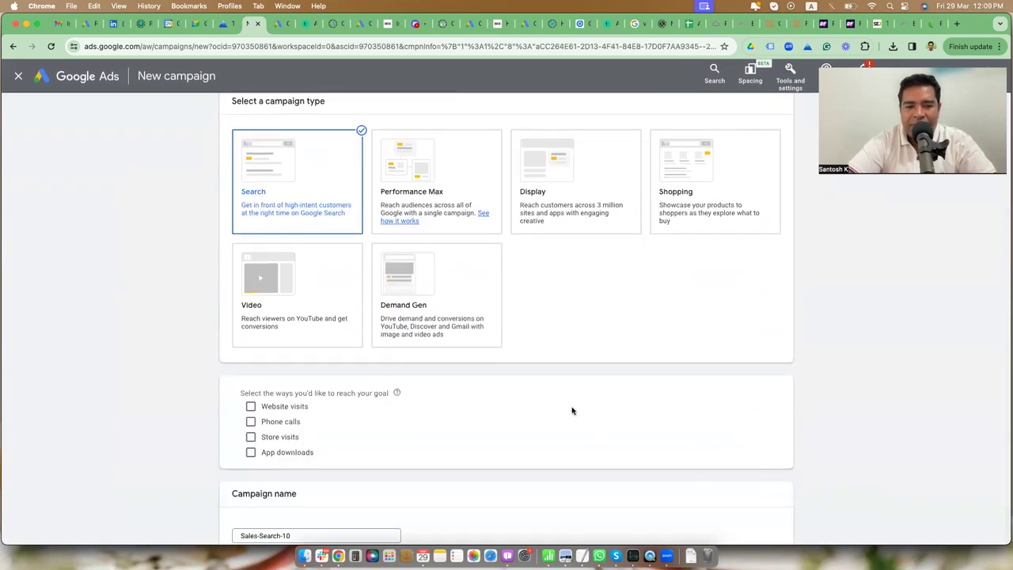
left_click(764, 489)
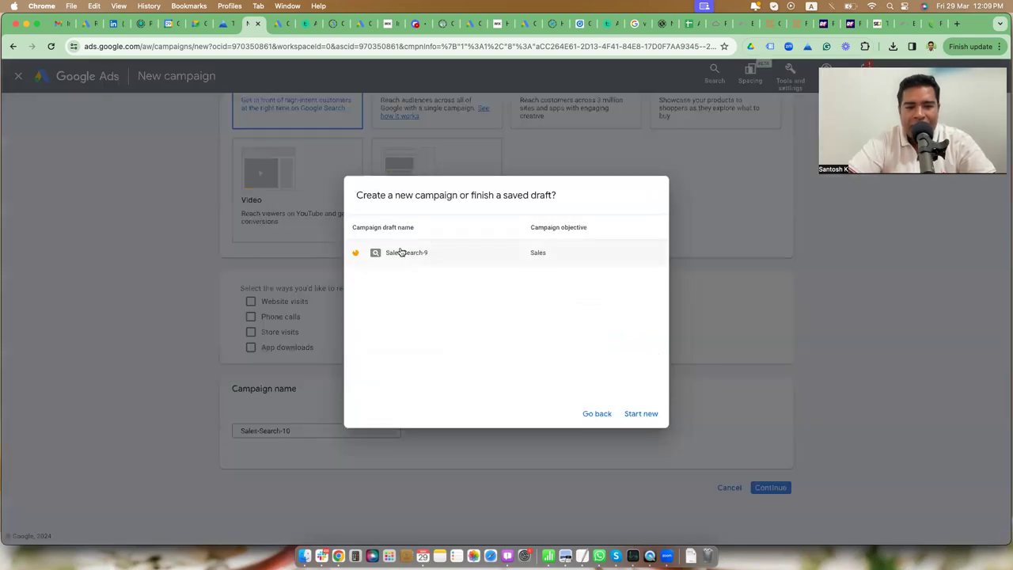
left_click(645, 417)
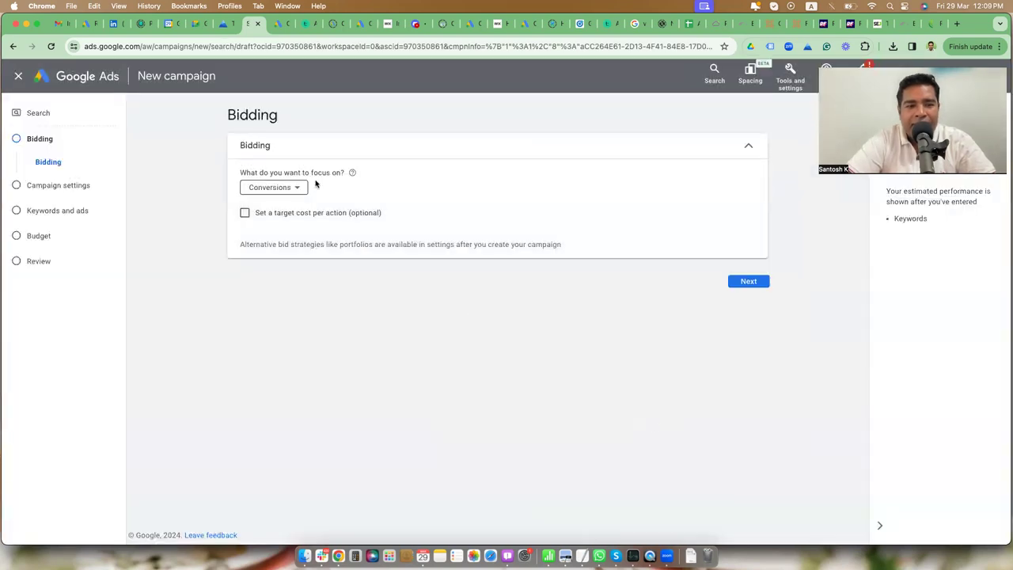
Step: Keep Conversions as the bidding focus and continue to Campaign settings
left_click(742, 282)
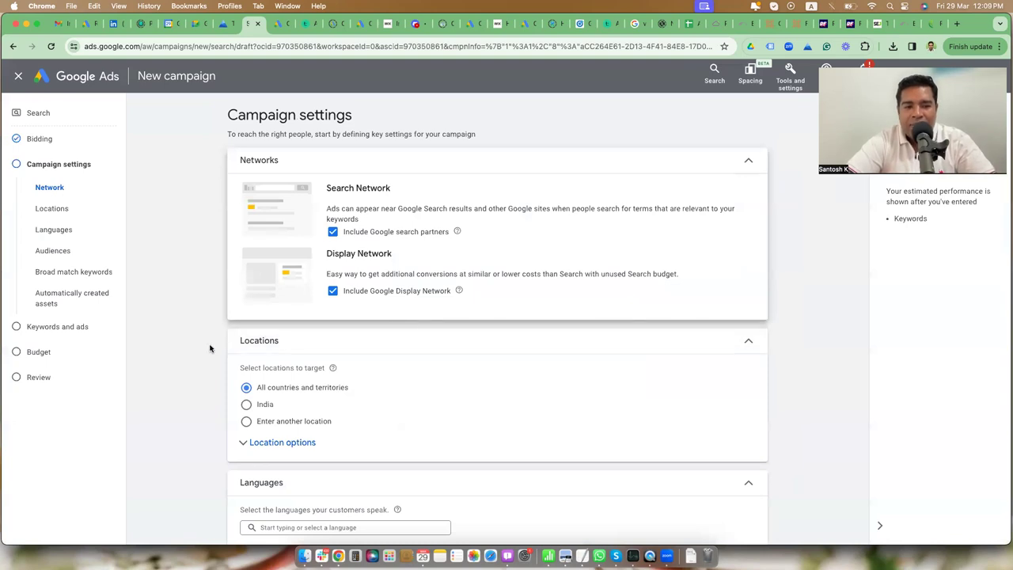
scroll(209, 345, "down", 2)
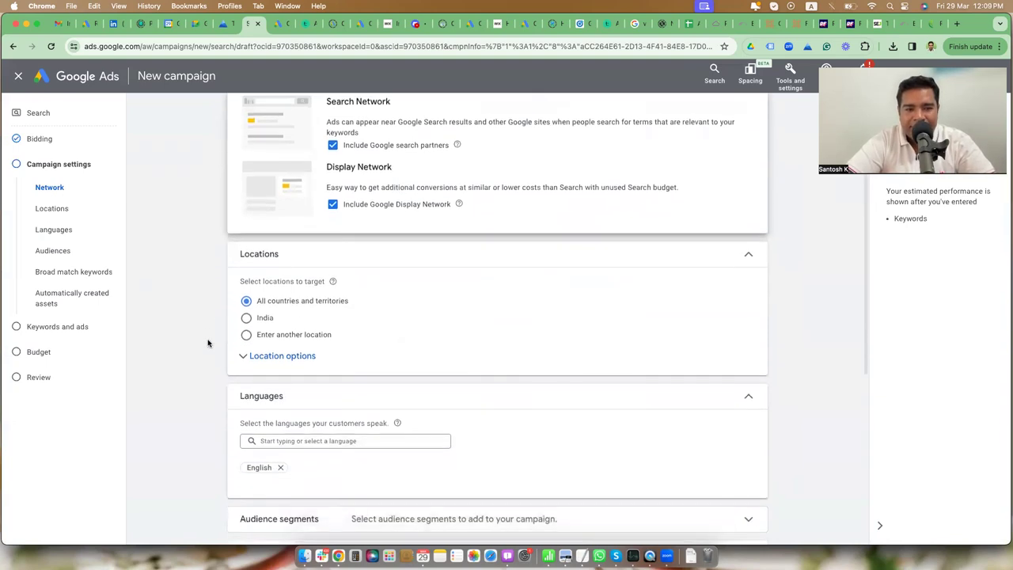
scroll(209, 343, "down", 1)
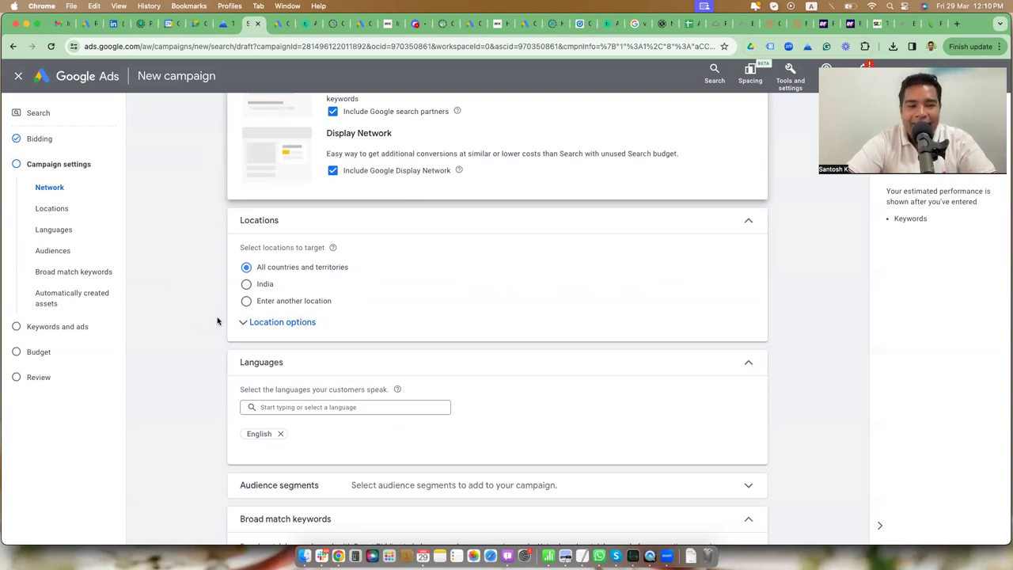
Step: Target India as the location and expand Location options
left_click(247, 286)
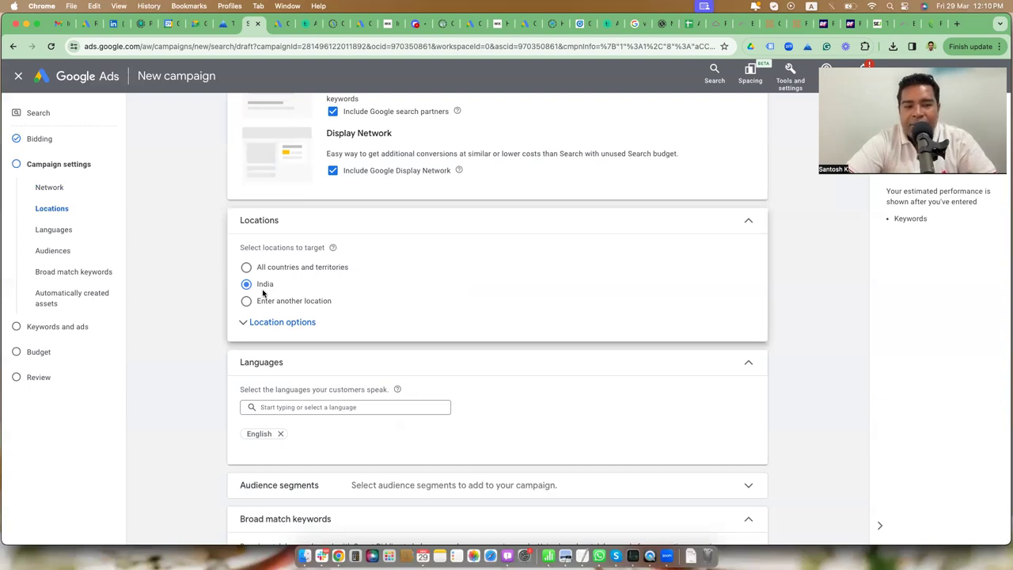
left_click(251, 325)
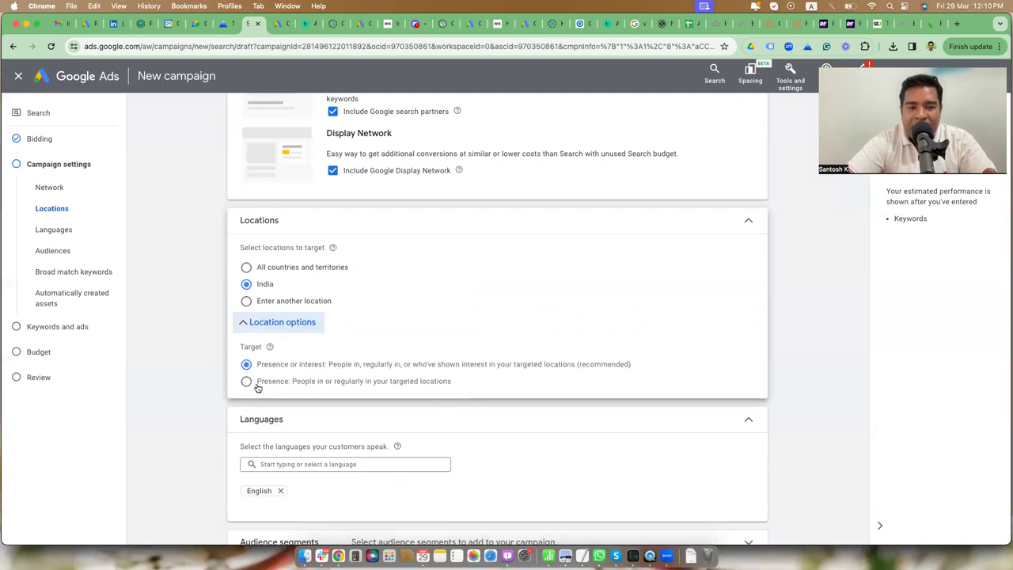
left_click_drag(633, 364, 584, 372)
left_click(583, 372)
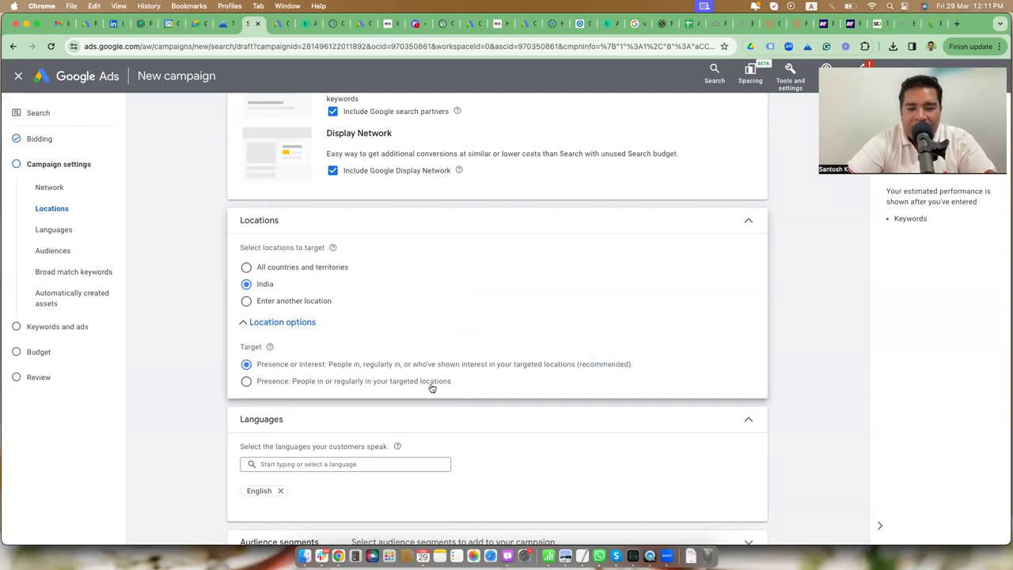
left_click_drag(633, 364, 576, 369)
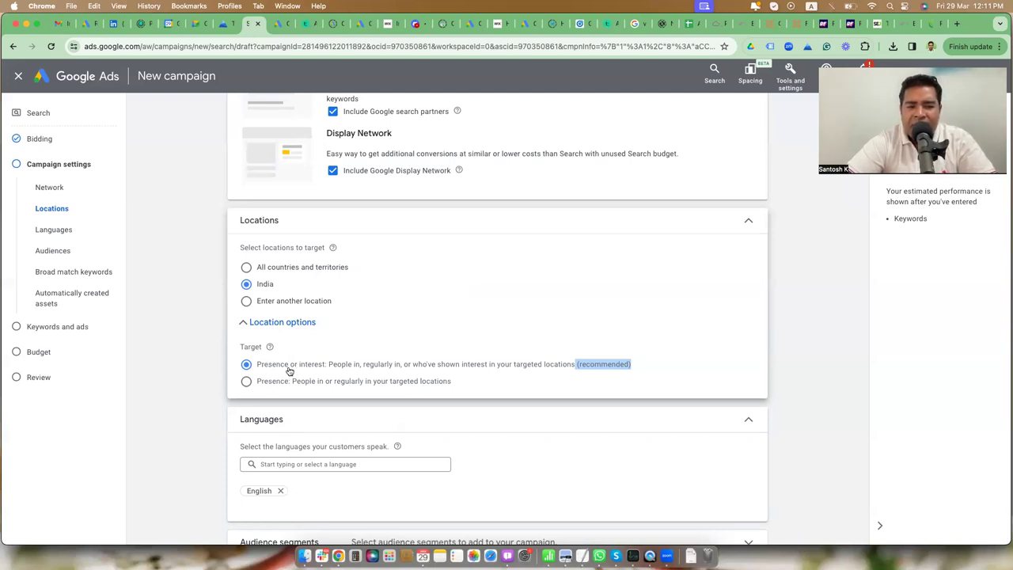
left_click(330, 368)
left_click_drag(330, 368, 569, 373)
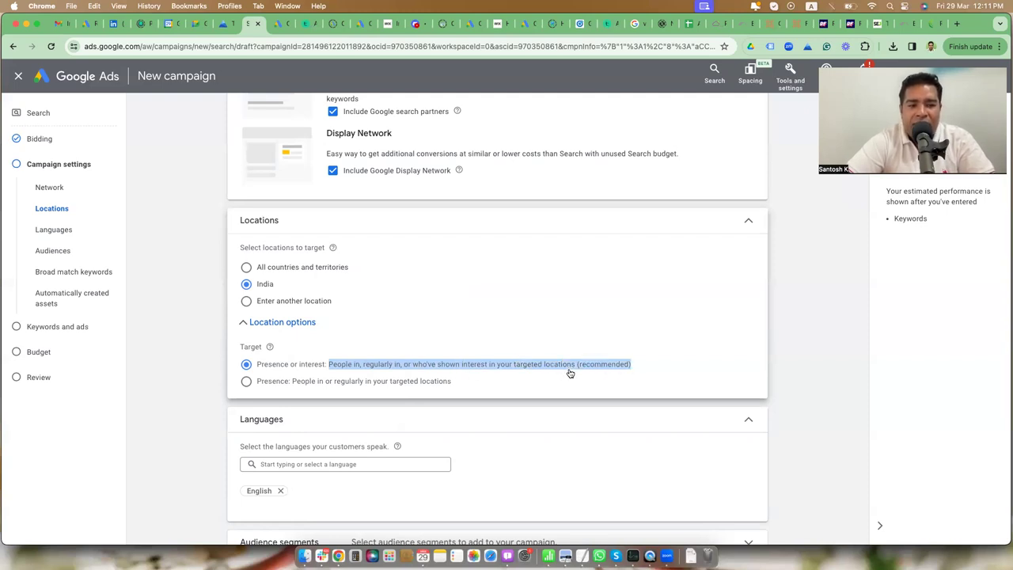
left_click(338, 367)
left_click_drag(358, 367, 327, 366)
double_click(387, 367)
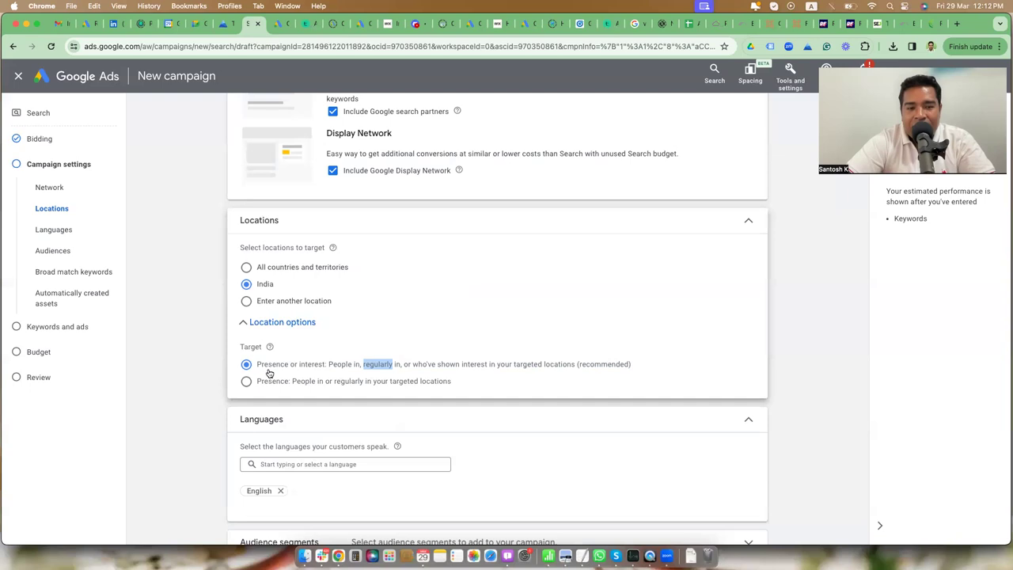
left_click_drag(329, 366, 359, 368)
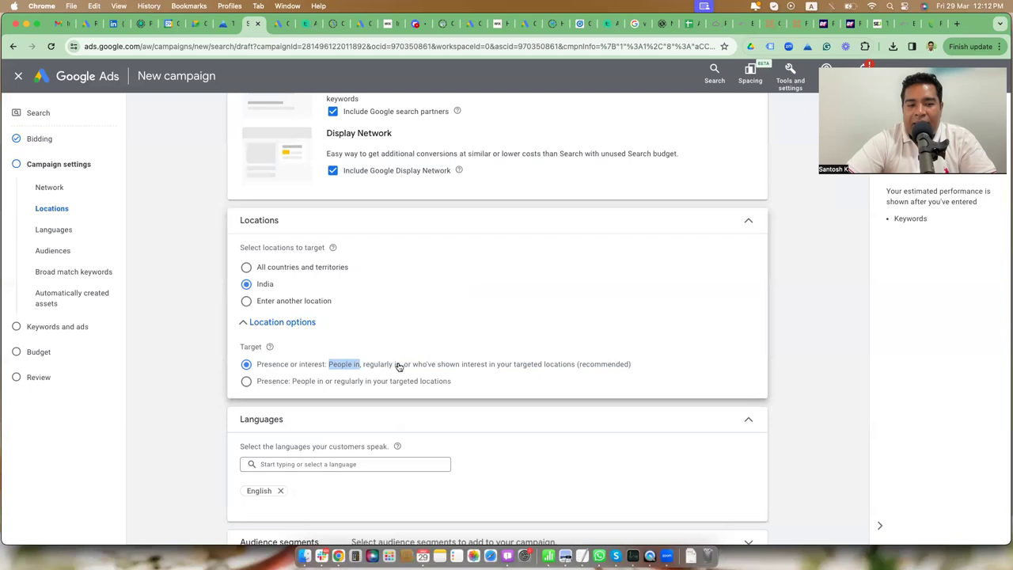
left_click_drag(413, 365, 574, 368)
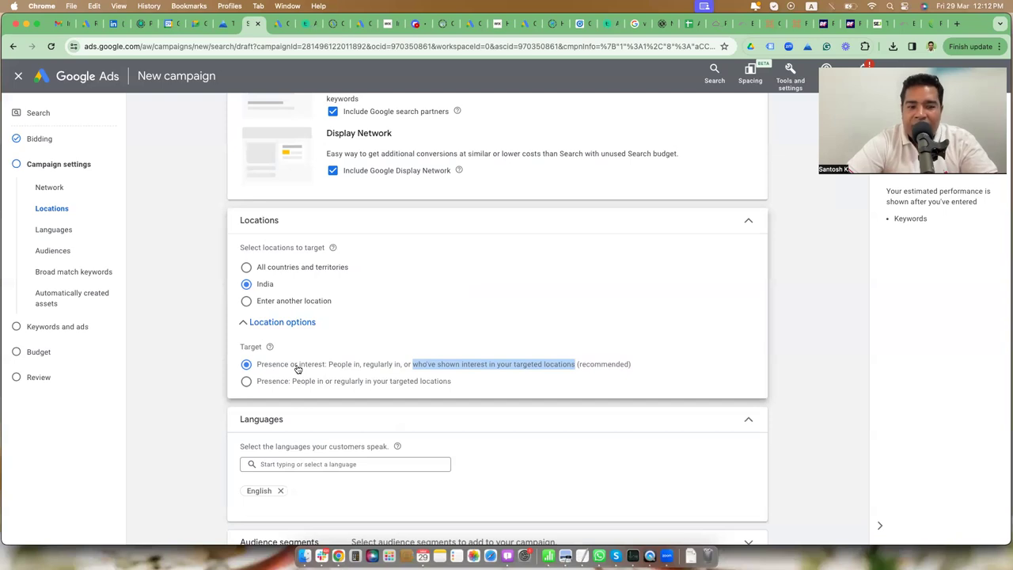
Step: Switch India location targeting to Presence only and highlight its description
left_click(246, 381)
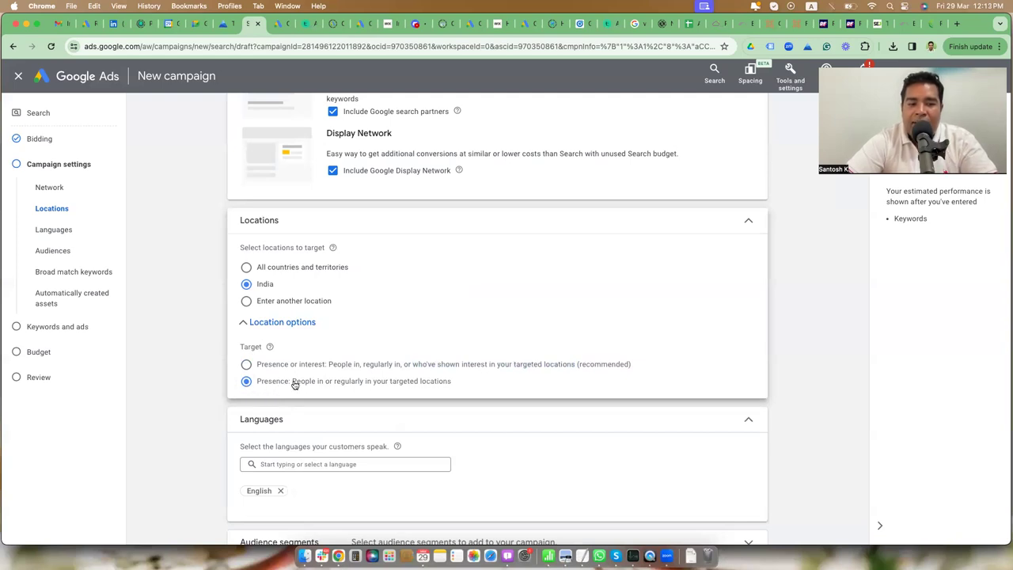
left_click_drag(293, 384, 452, 388)
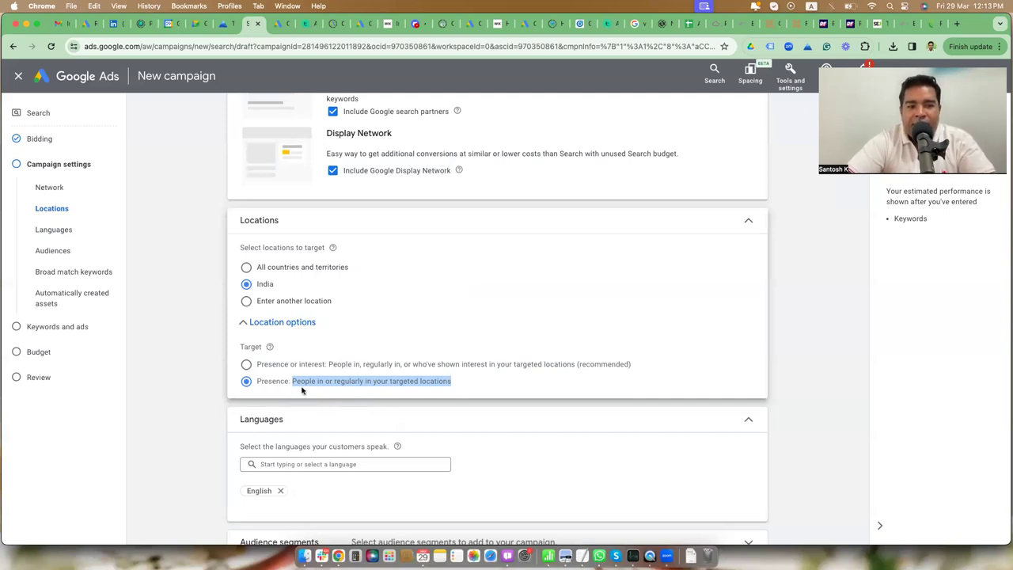
Step: Switch location targeting back to the recommended Presence or interest option
left_click(245, 366)
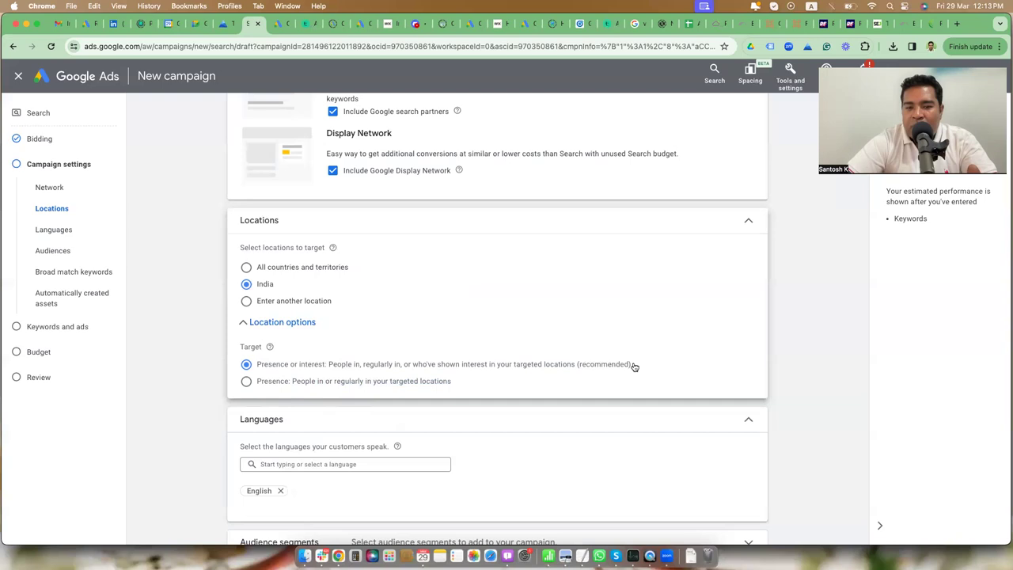
left_click_drag(634, 367, 275, 368)
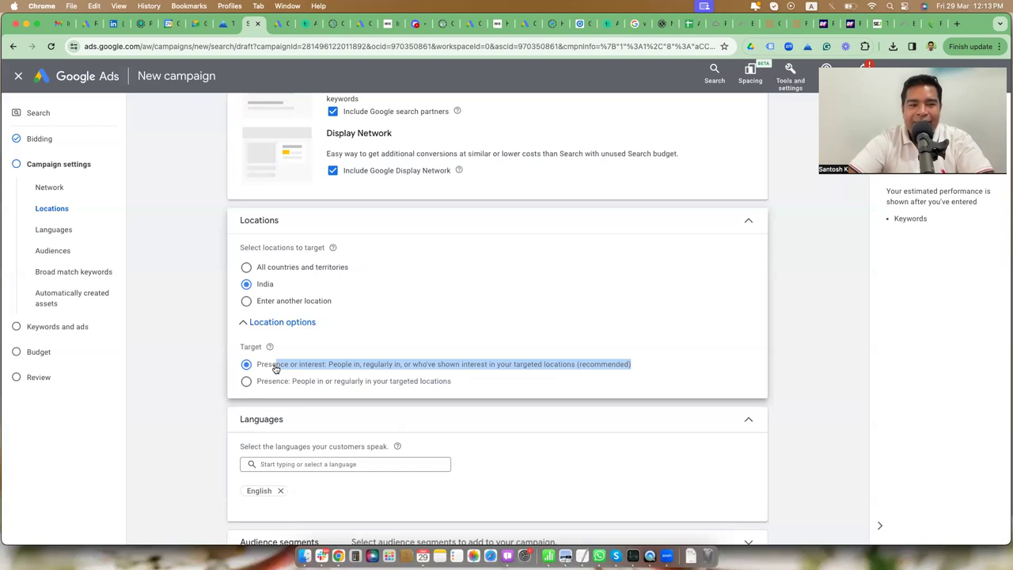
left_click(257, 371)
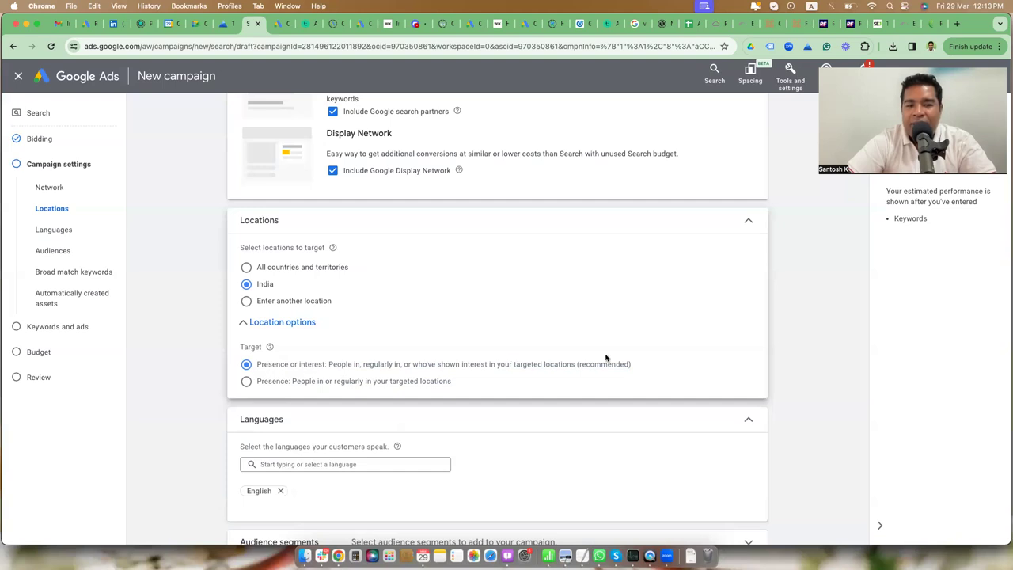
left_click_drag(633, 367, 328, 364)
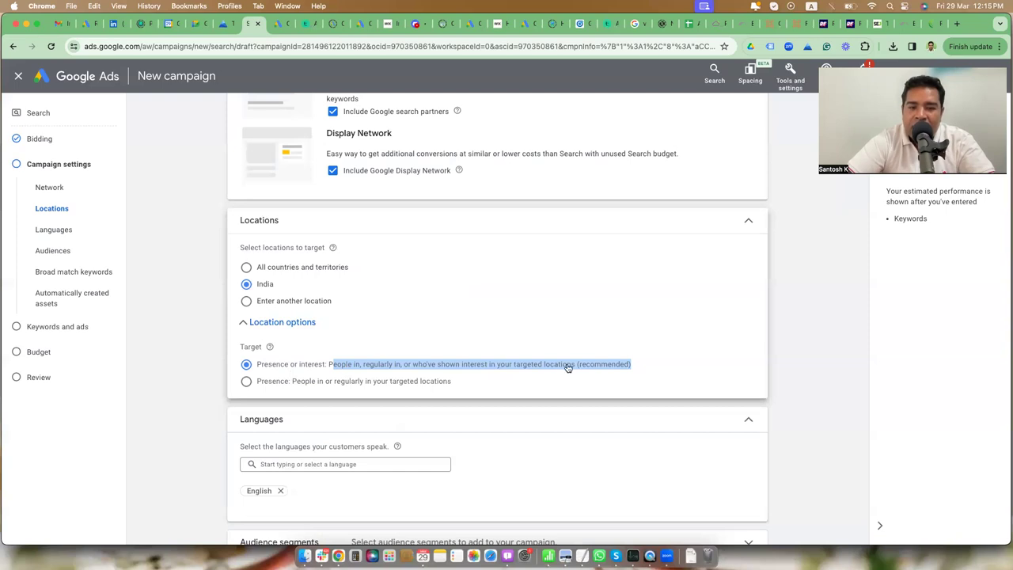
left_click(636, 367)
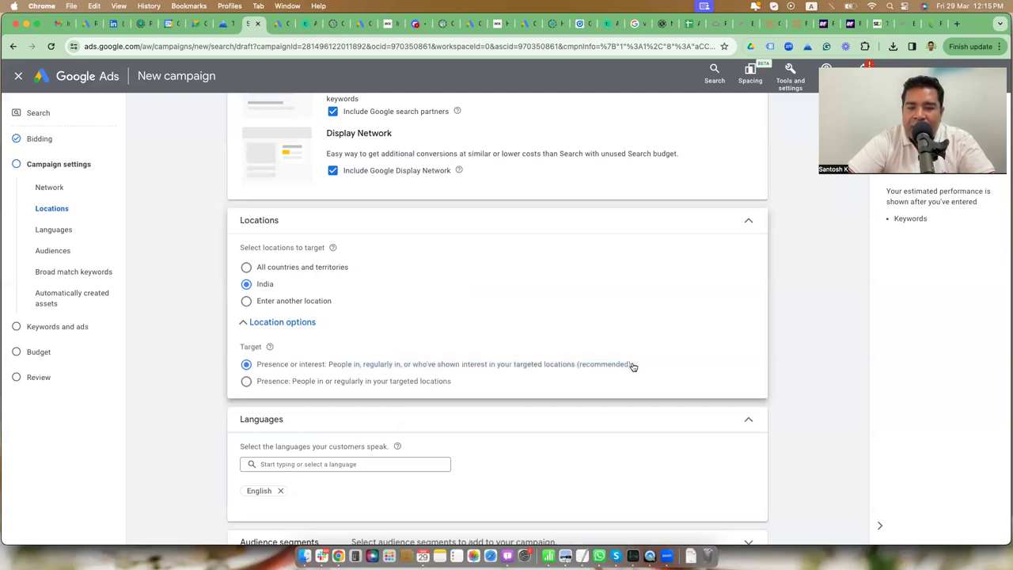
left_click_drag(631, 364, 526, 371)
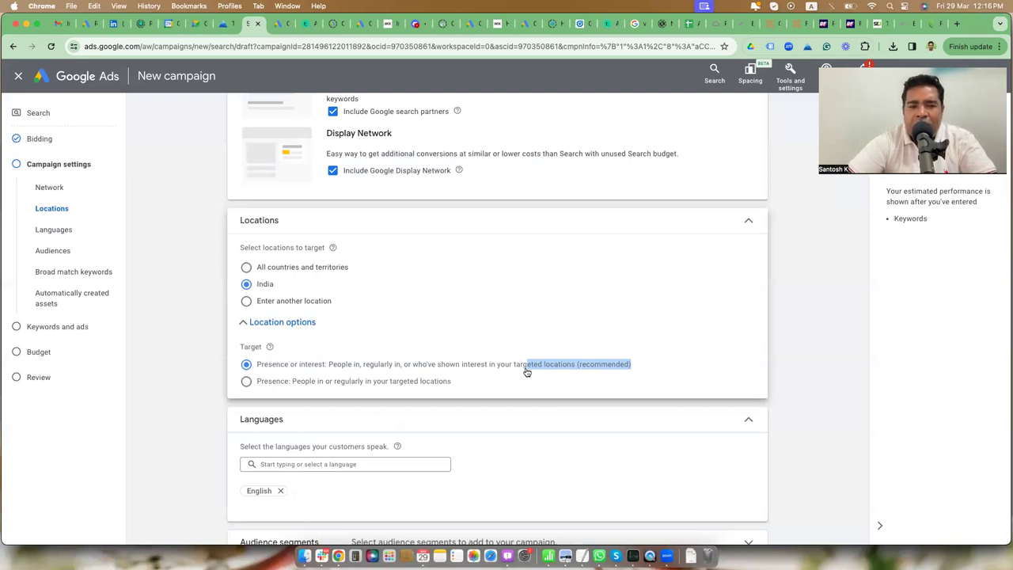
left_click(258, 367)
left_click_drag(364, 362, 638, 368)
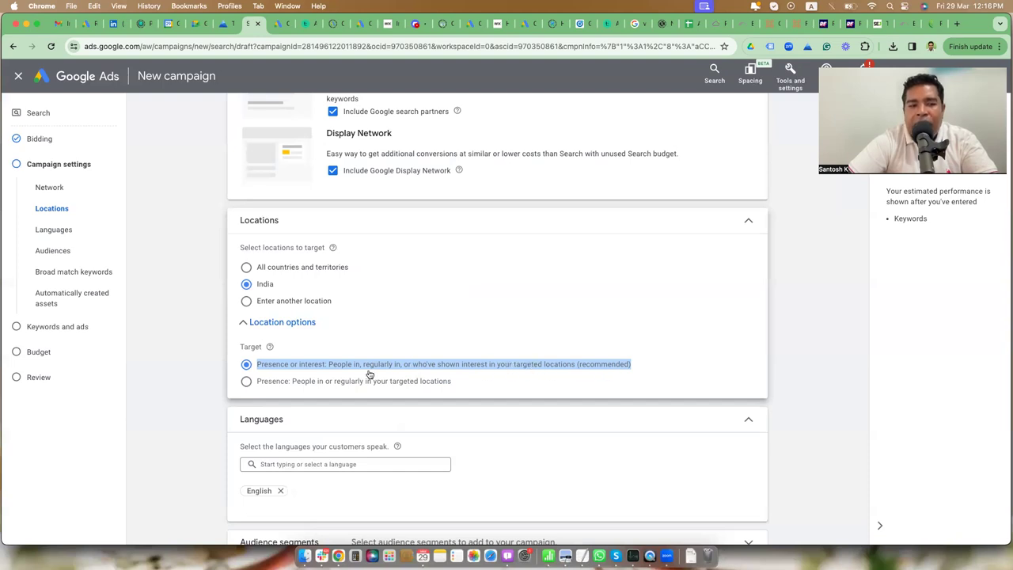
Step: Toggle Location options under India, ending with them collapsed
left_click(248, 328)
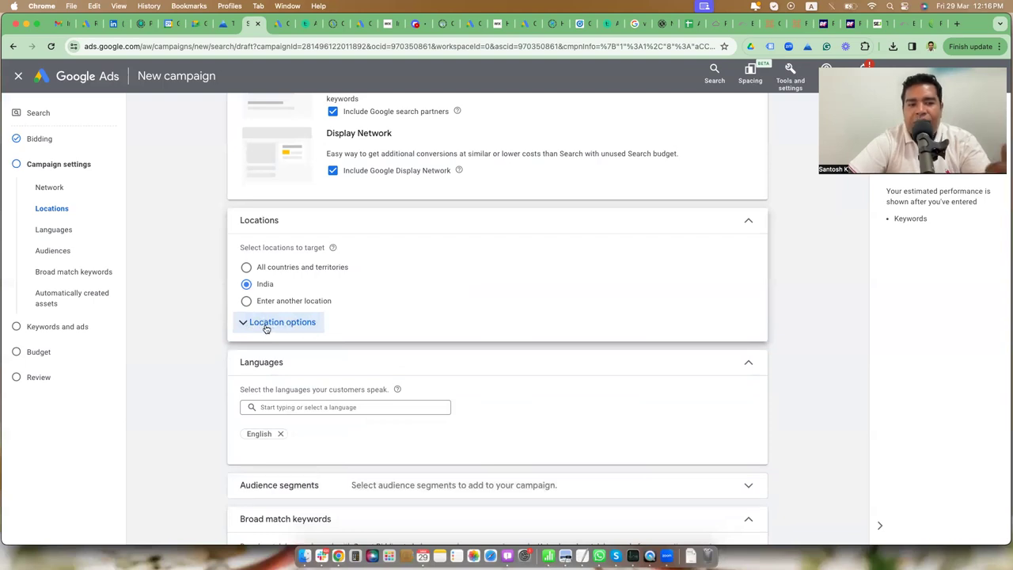
left_click(266, 329)
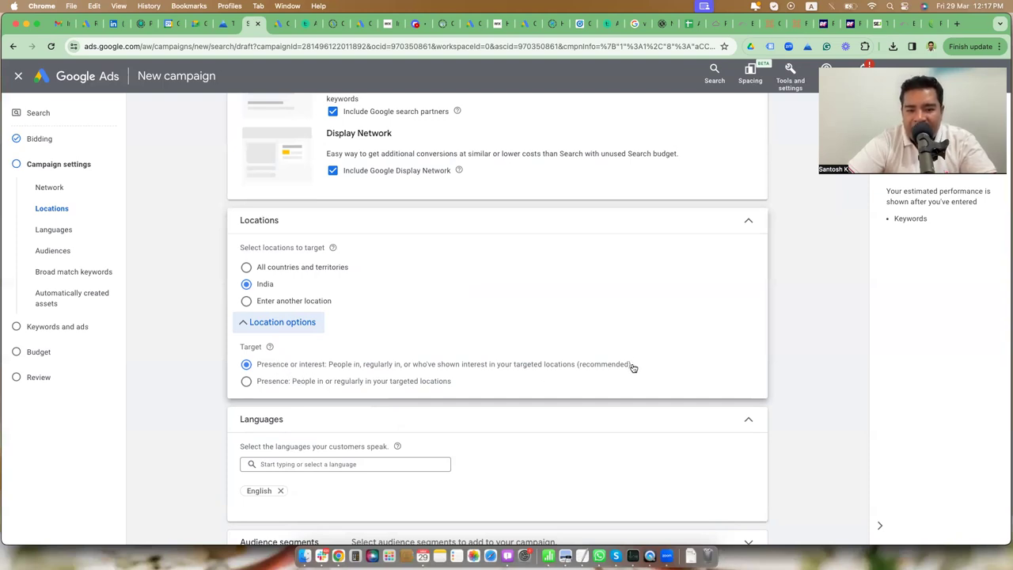
left_click_drag(633, 366, 338, 364)
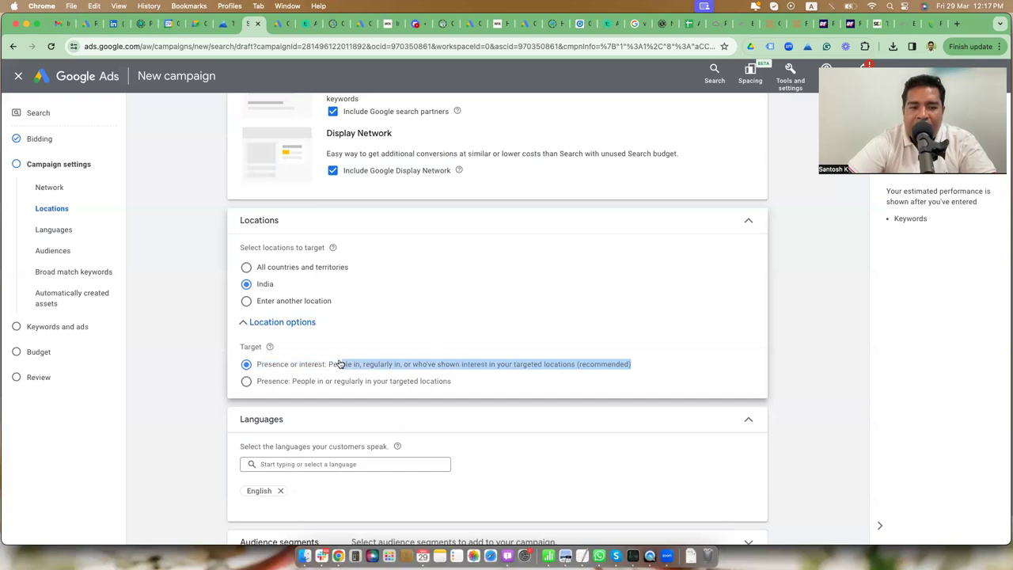
left_click(243, 322)
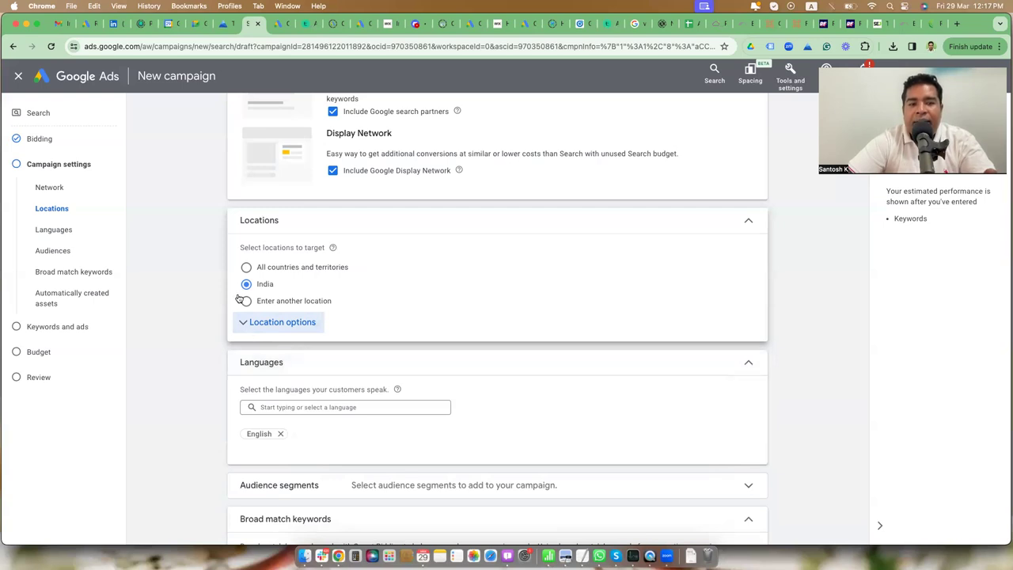
Step: Expand Location options again and highlight the Presence or interest text
left_click(245, 322)
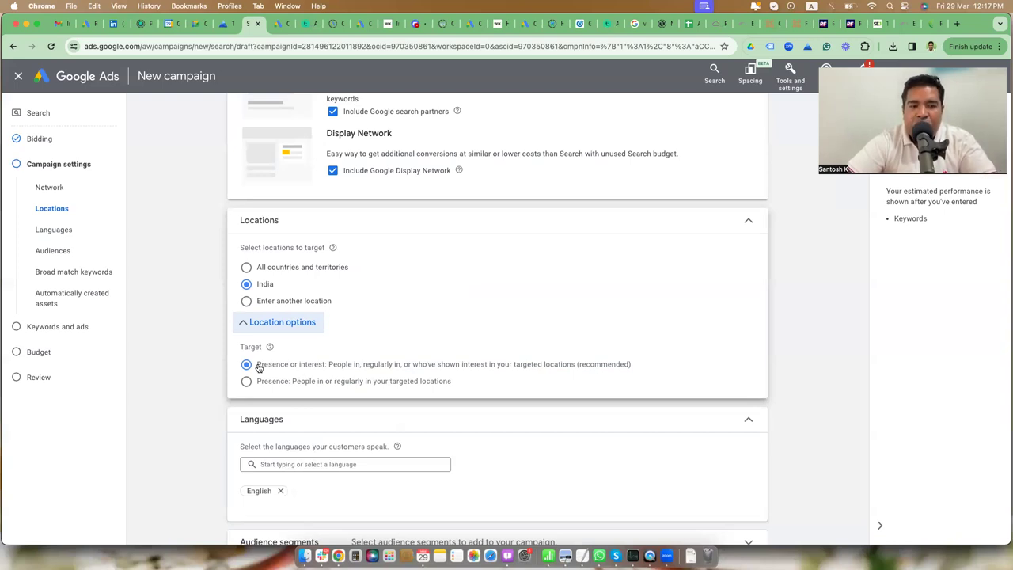
left_click_drag(256, 365, 610, 369)
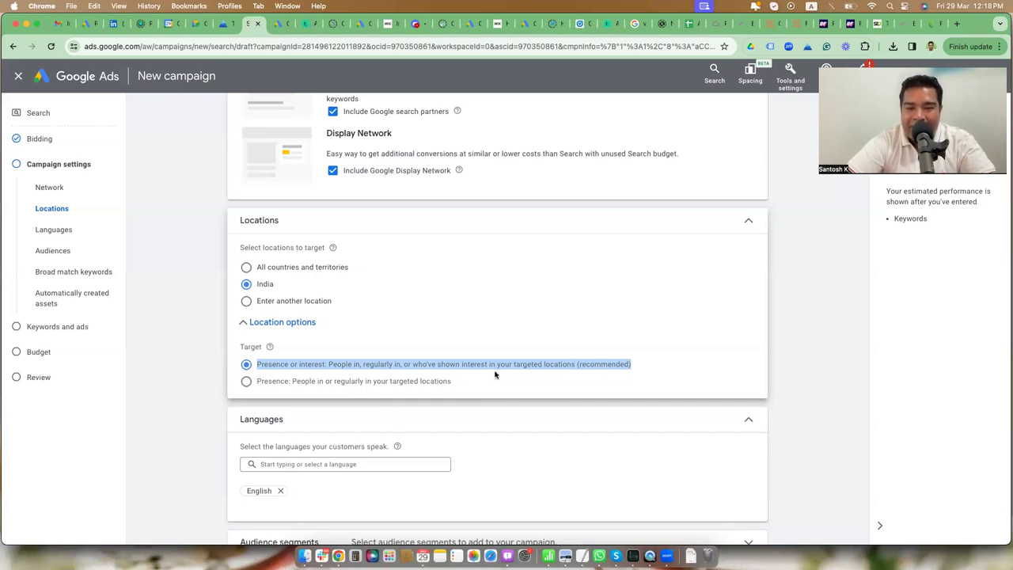
Step: Re-toggle Location options with Presence or interest kept, then switch to the All campaigns tab
left_click(244, 326)
left_click(243, 324)
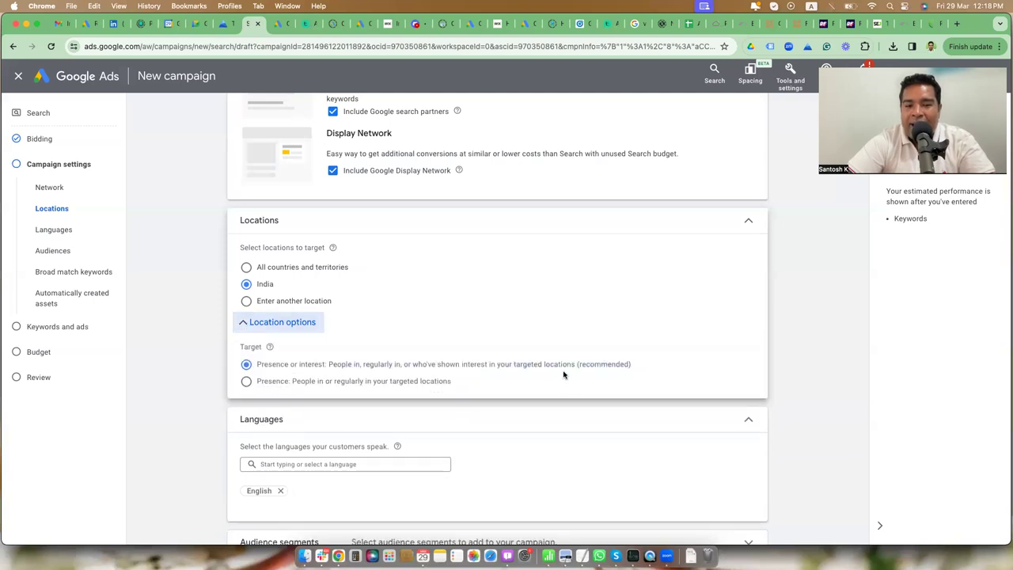
left_click_drag(632, 365, 506, 372)
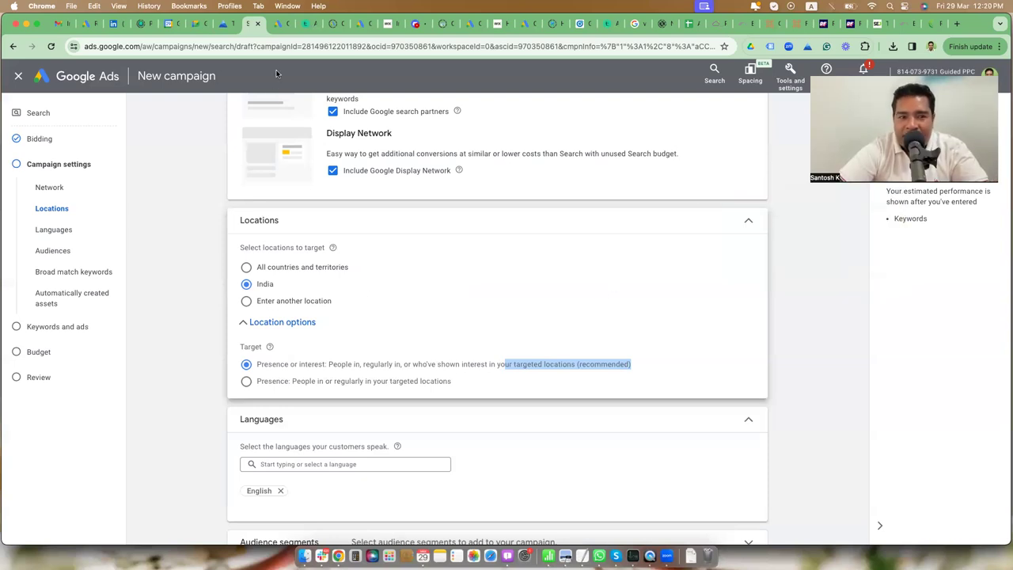
left_click(272, 30)
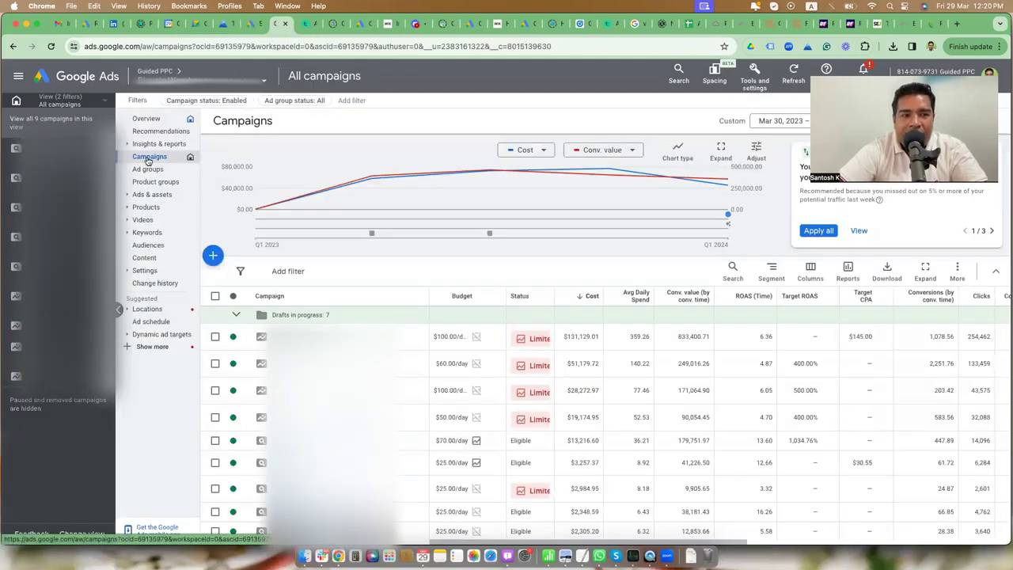
Step: Open the predefined Campaign performance report under Reports > Performance summary
left_click(150, 158)
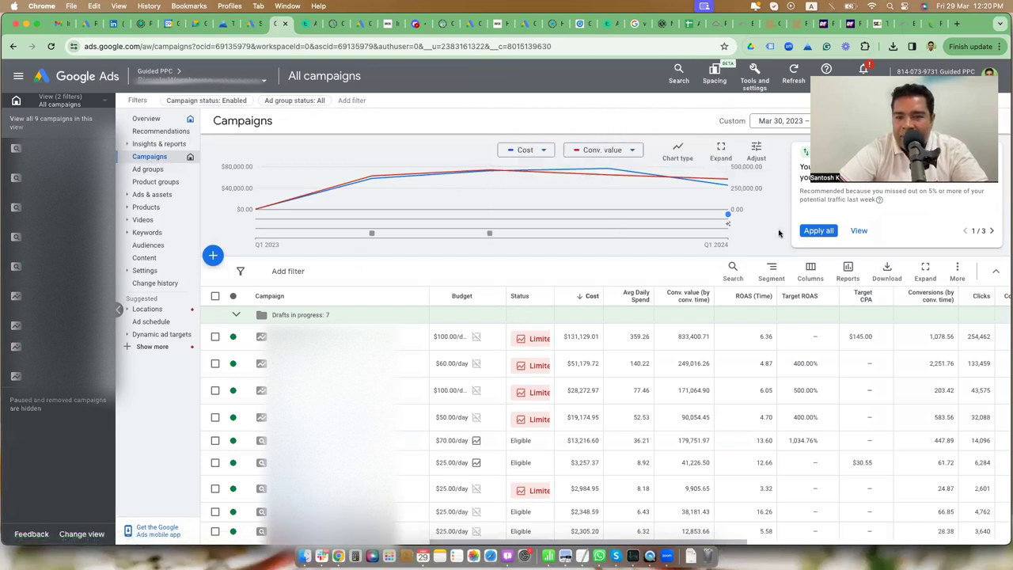
left_click(848, 271)
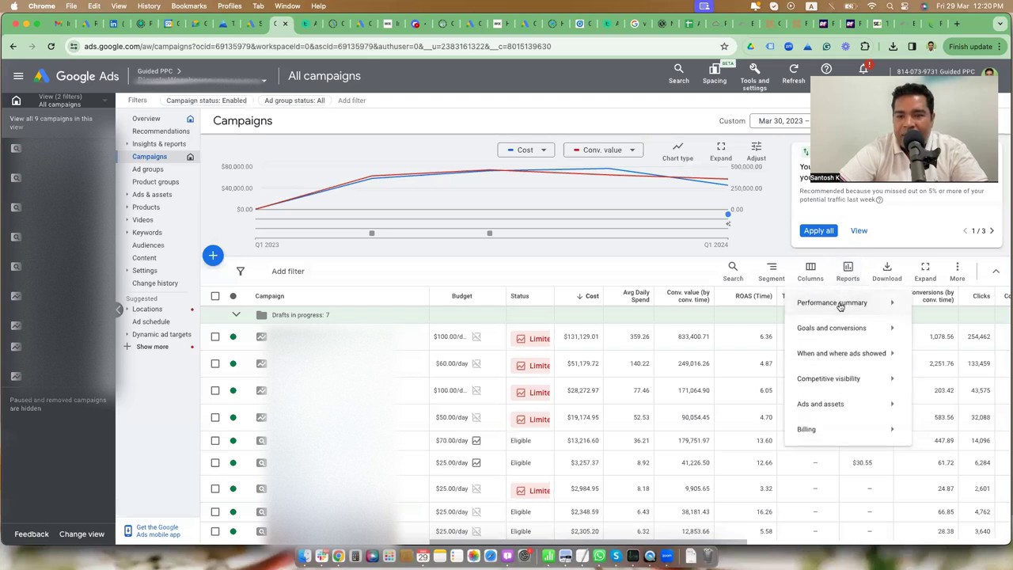
mouse_move(845, 305)
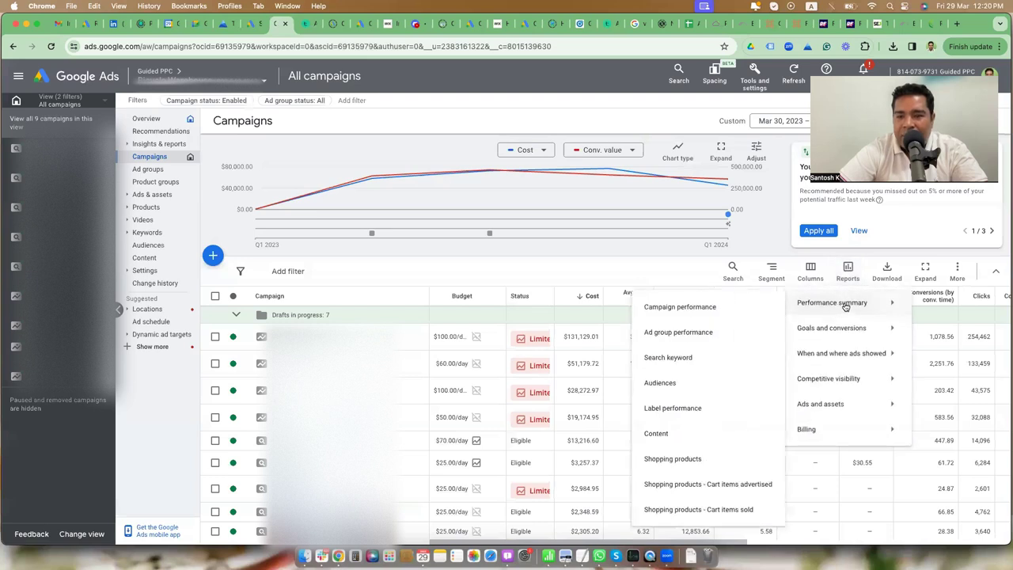
left_click(670, 311)
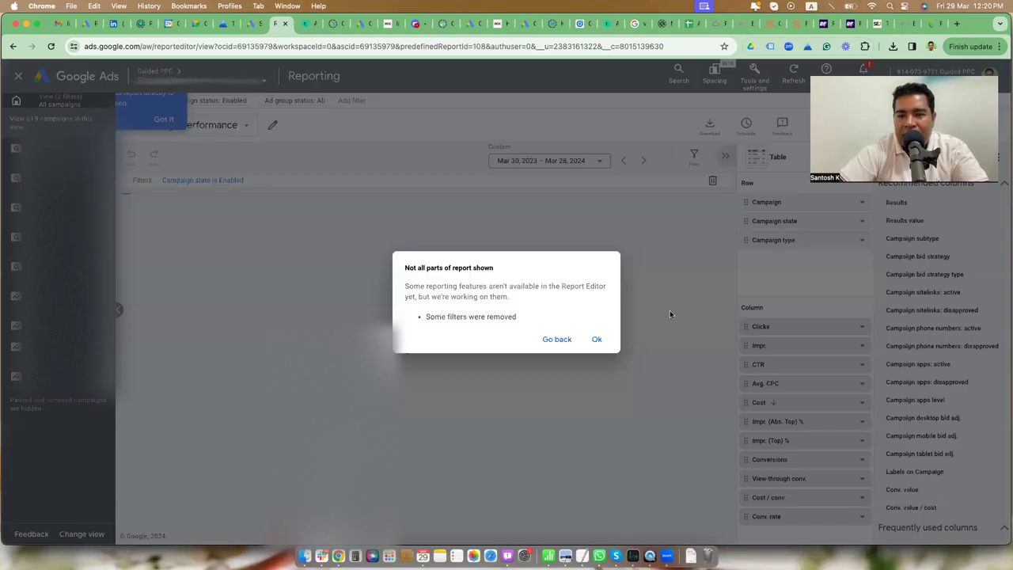
Step: Dismiss the 'Not all parts of report shown' notice and the Google Sheets export tip
left_click(597, 339)
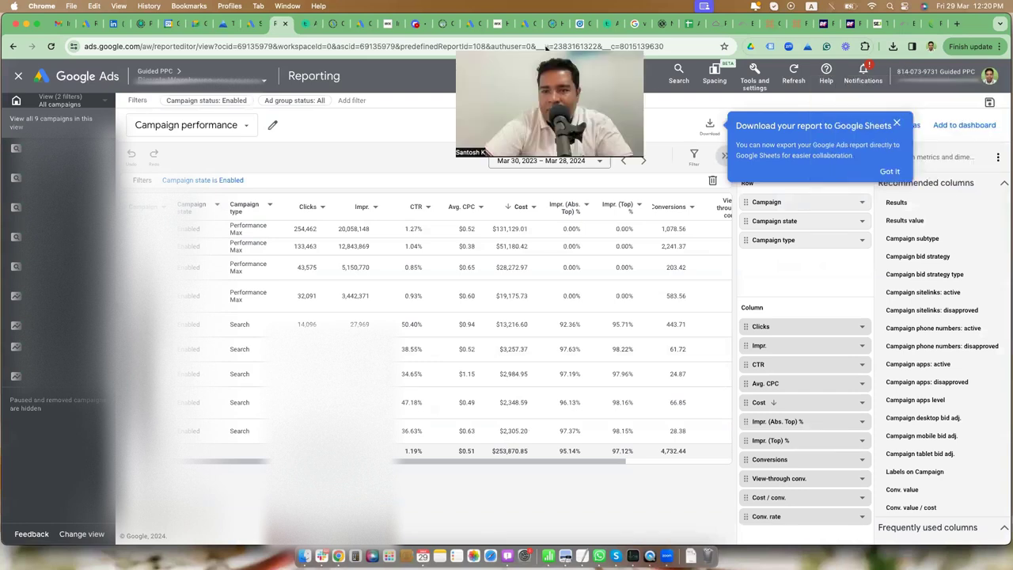
left_click(896, 123)
left_click(914, 158)
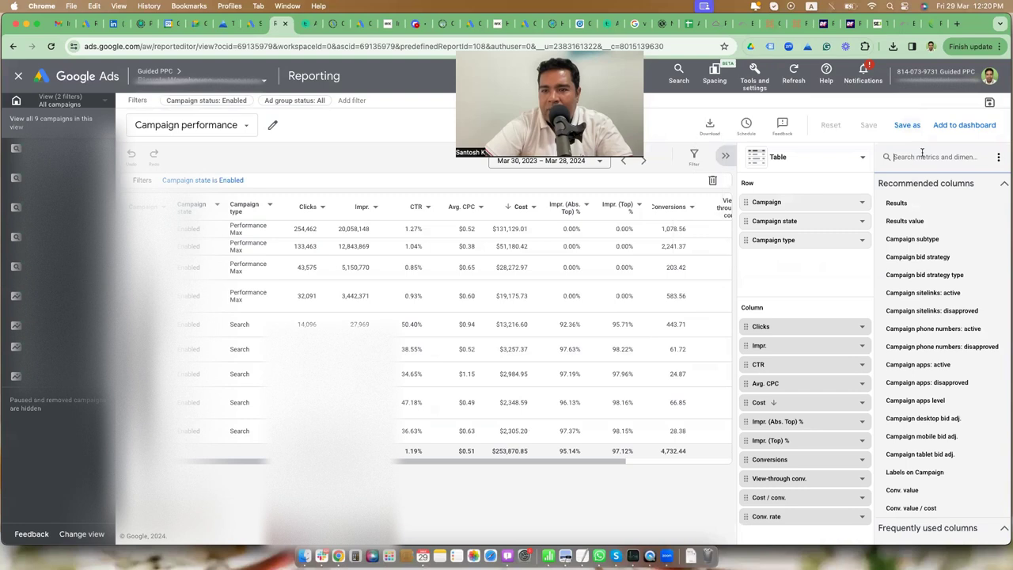
Step: Search 'location' and add Country/Territory (User location) as a row dimension of the report
type("location")
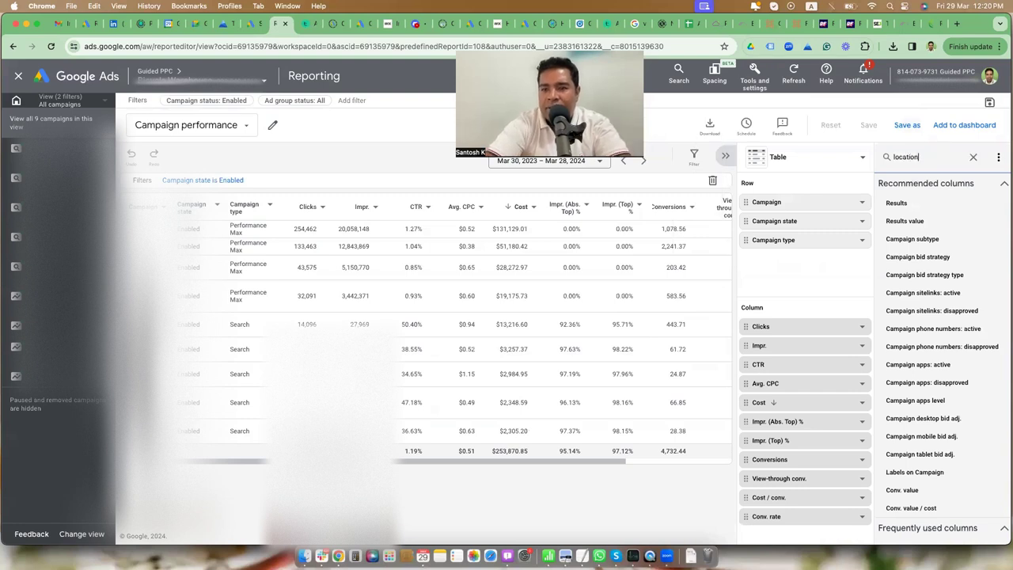
mouse_move(923, 232)
left_mouse_down()
mouse_move(908, 244)
mouse_move(926, 250)
left_mouse_up()
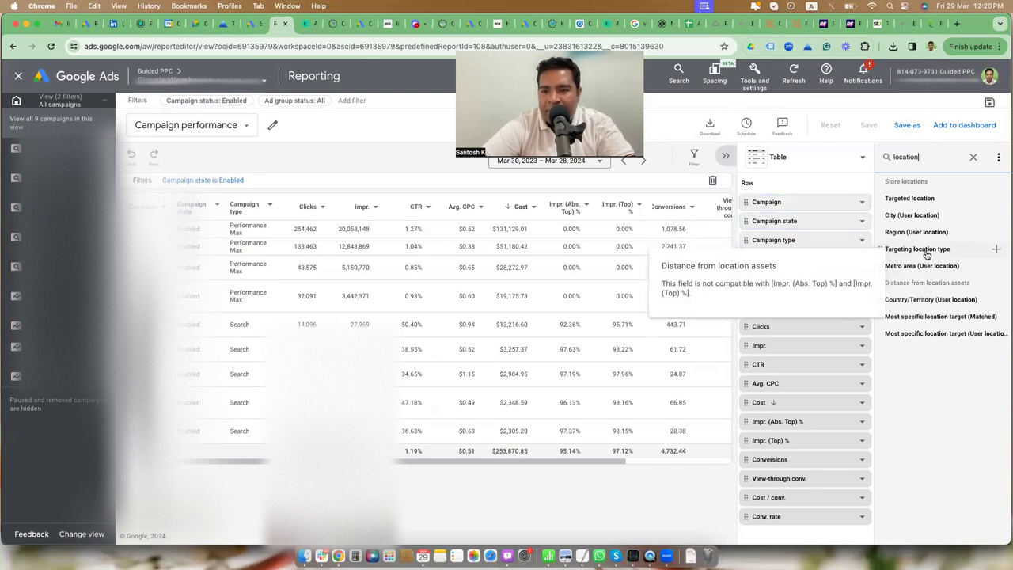
mouse_move(934, 270)
left_mouse_down()
mouse_move(914, 253)
mouse_move(918, 243)
mouse_move(926, 272)
mouse_move(902, 268)
mouse_move(907, 234)
mouse_move(947, 266)
mouse_move(933, 279)
mouse_move(920, 263)
left_mouse_up()
left_click_drag(918, 229, 808, 261)
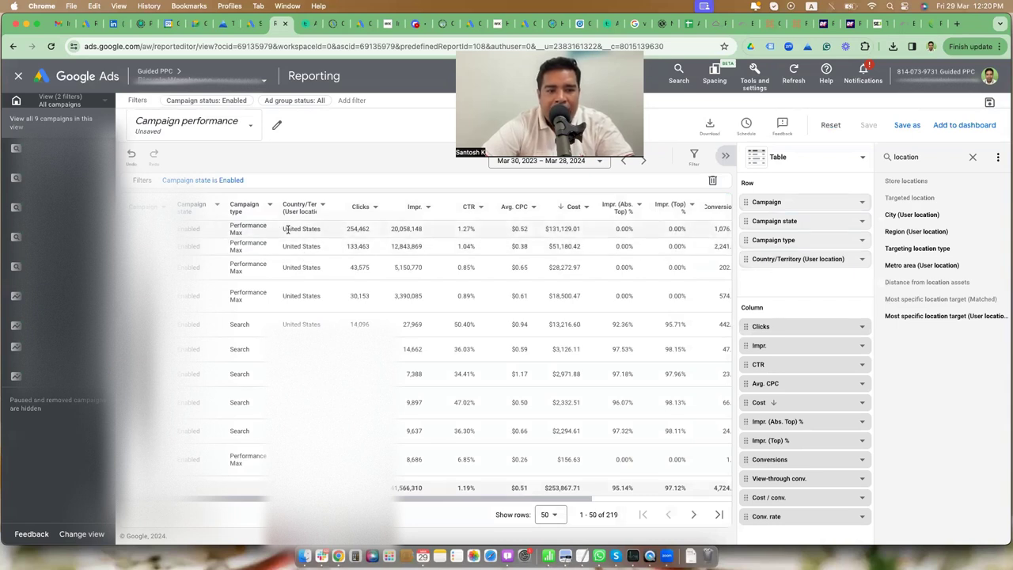
left_click_drag(287, 228, 312, 320)
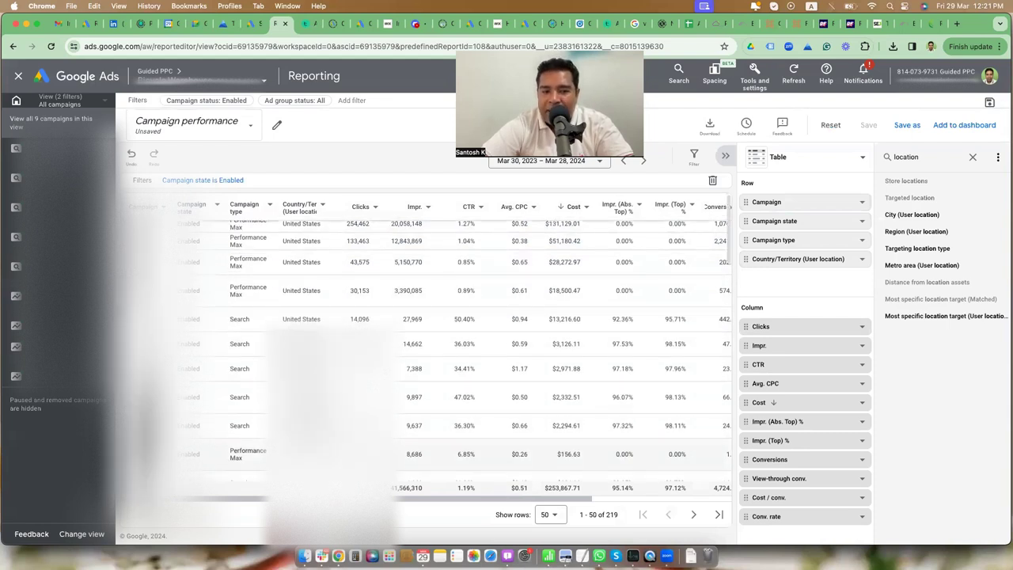
scroll(426, 348, "down", 1)
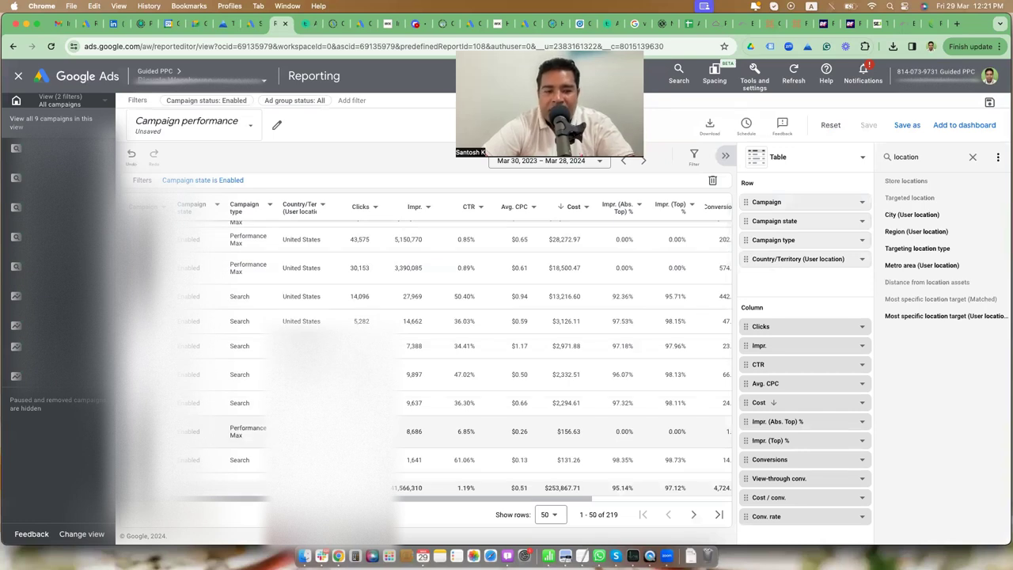
scroll(426, 348, "down", 1)
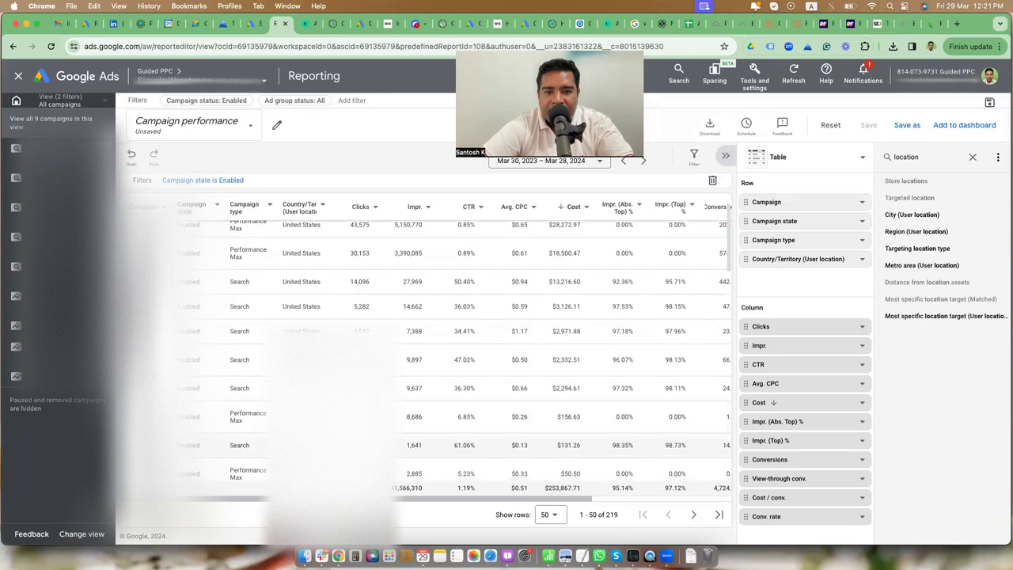
scroll(426, 349, "down", 4)
scroll(426, 348, "down", 1)
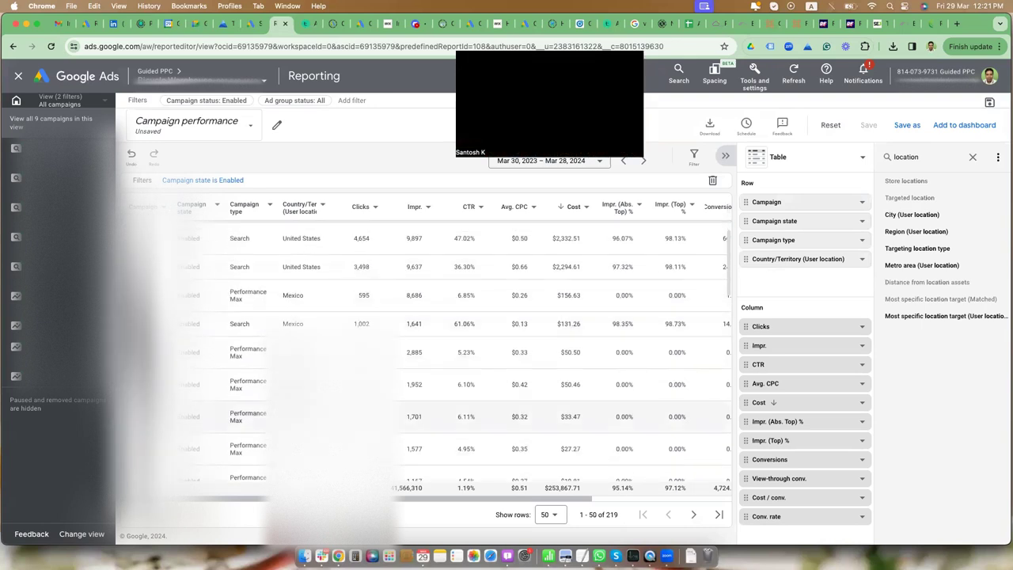
scroll(423, 351, "down", 3)
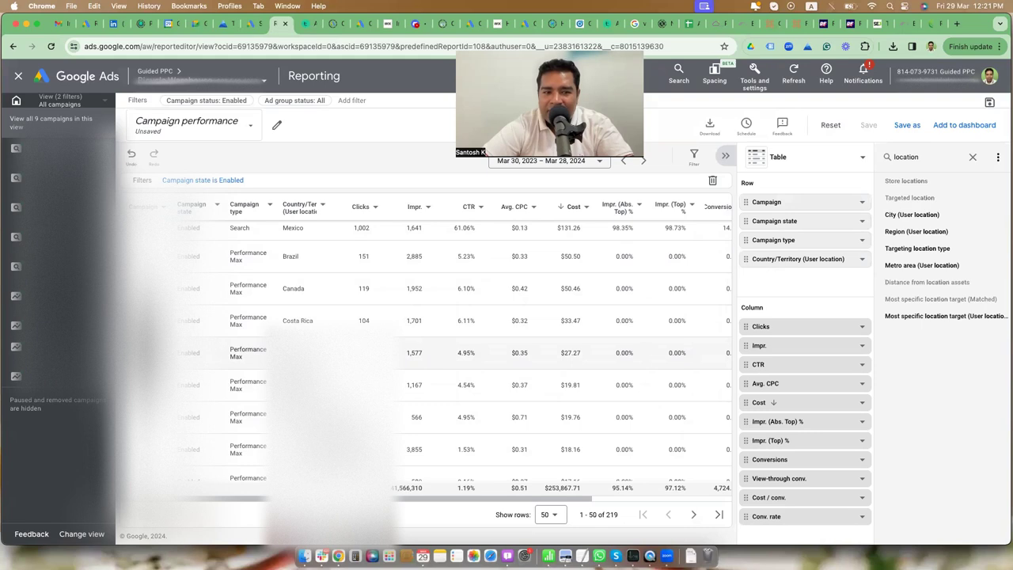
scroll(424, 354, "up", 3)
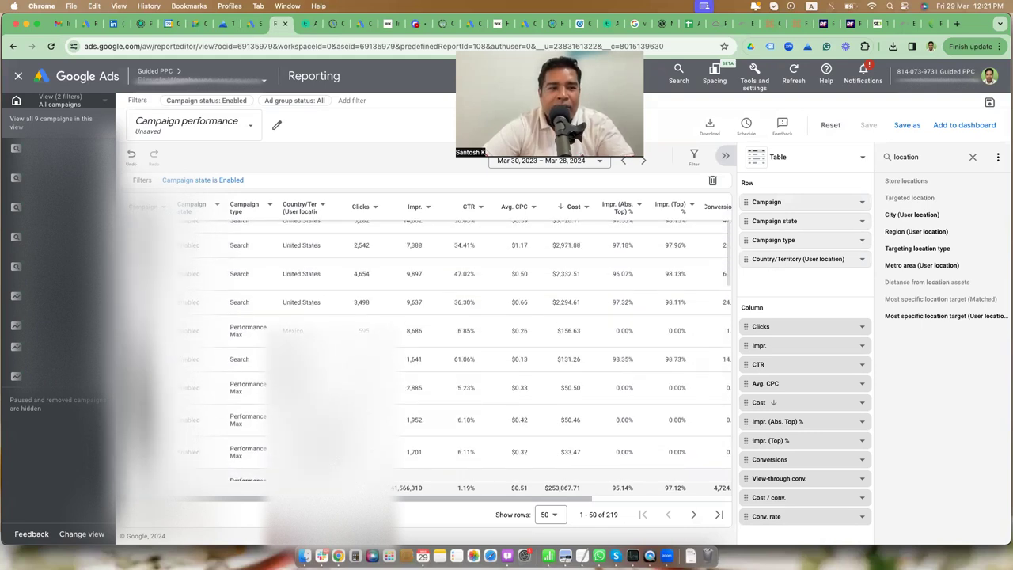
scroll(427, 346, "up", 3)
scroll(424, 353, "up", 1)
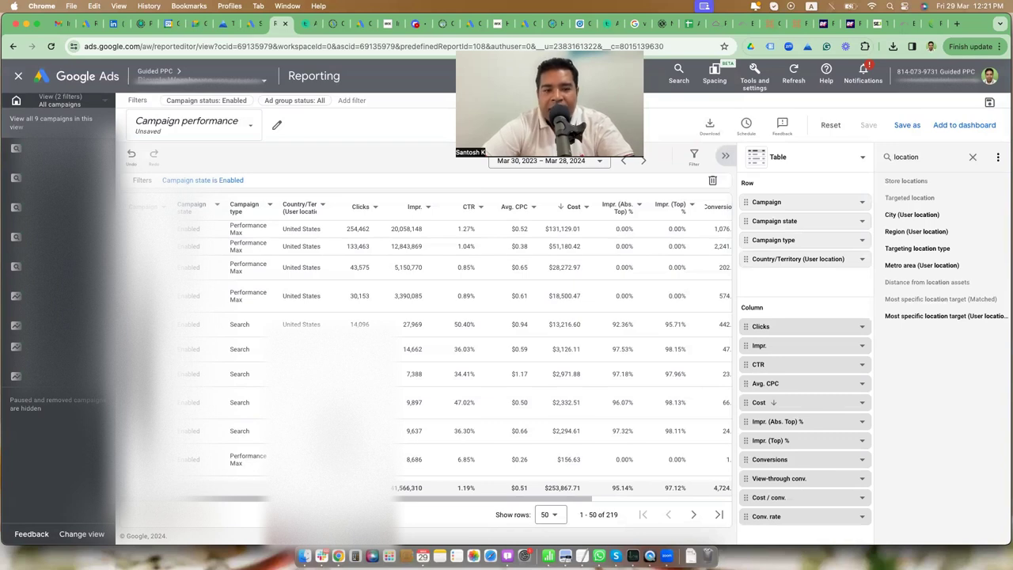
scroll(310, 297, "down", 2)
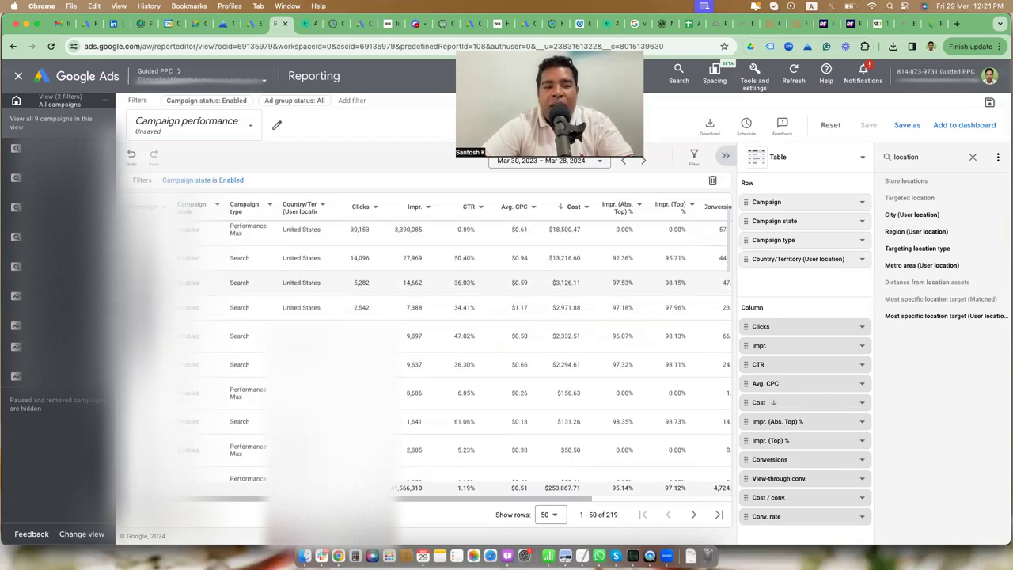
scroll(428, 353, "down", 1)
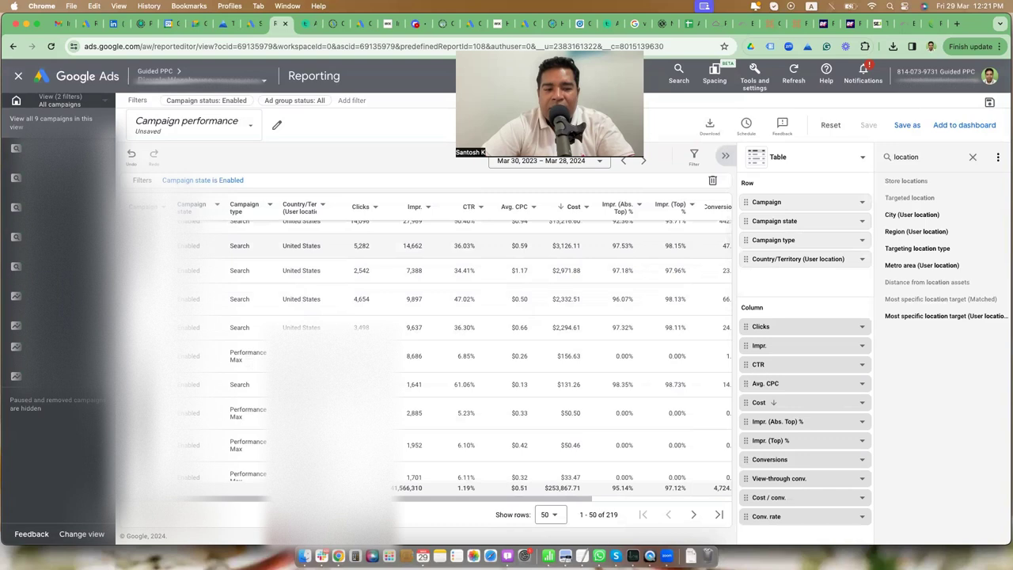
scroll(428, 352, "down", 3)
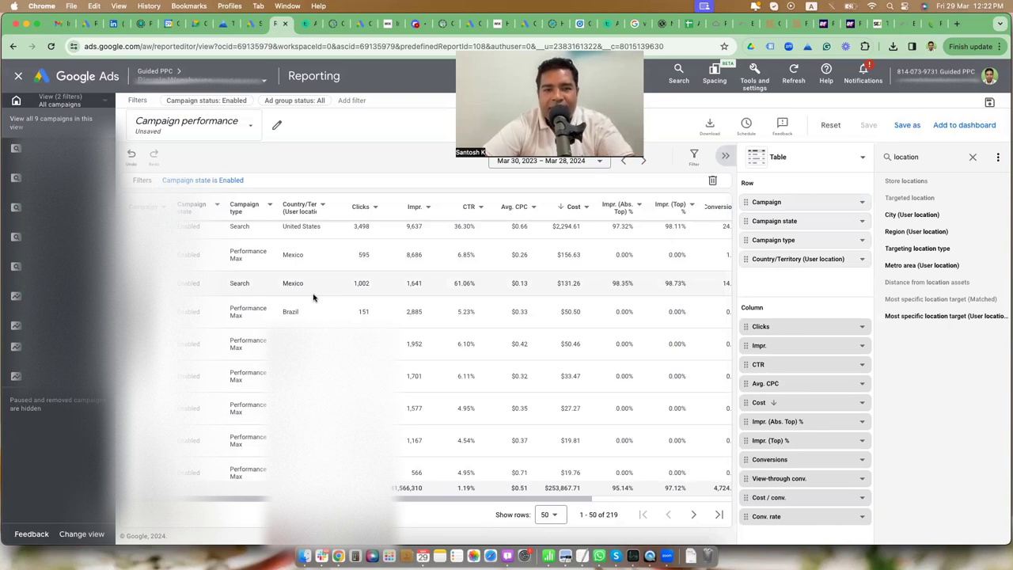
Step: In the new campaign draft, set the India location option to Presence only
left_click(252, 26)
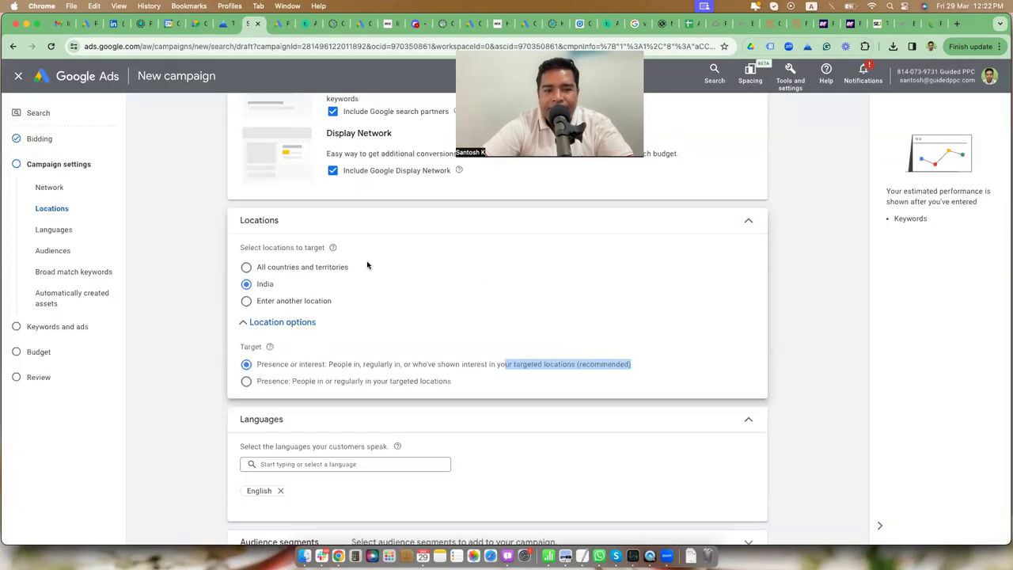
left_click(246, 382)
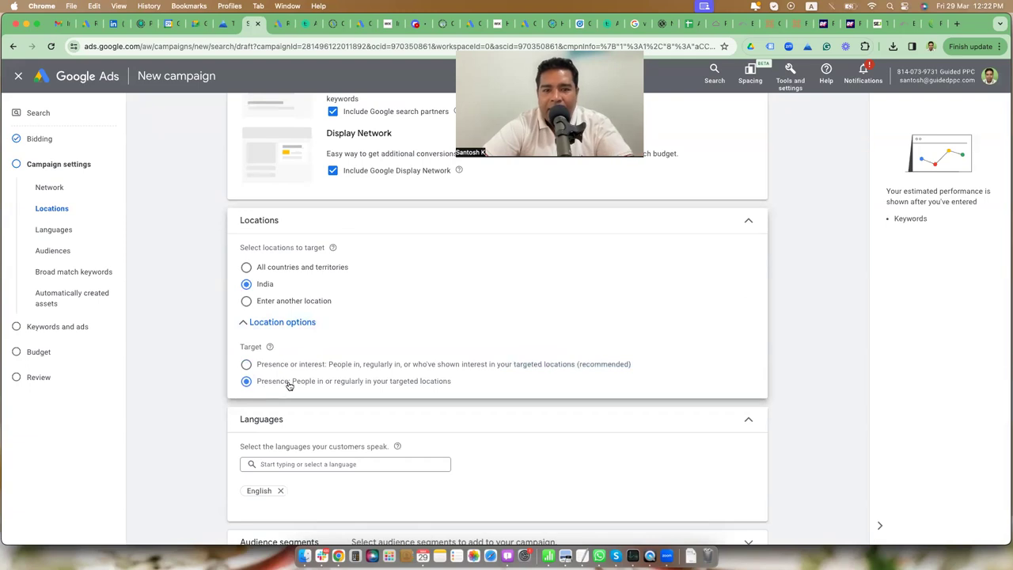